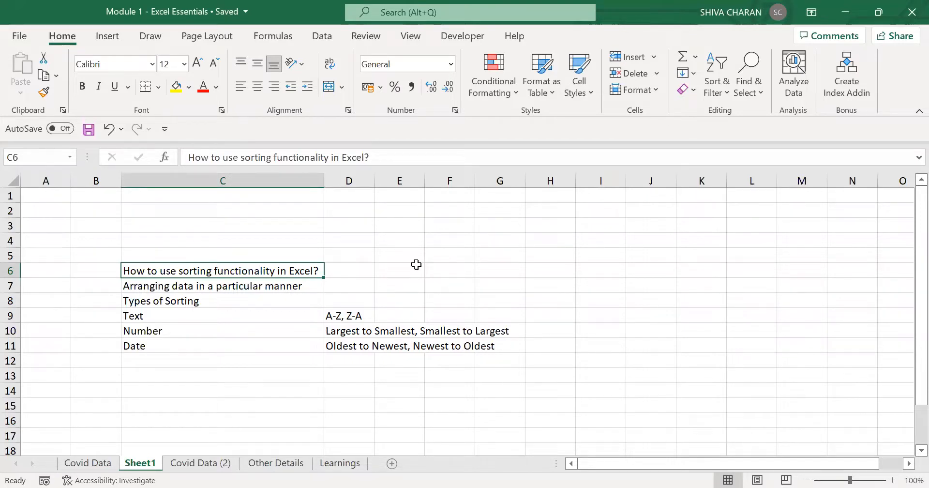
Step: Review the sorting notes on Sheet1, from the heading in C6 down to the Text type in C9
key("Down")
key("Down")
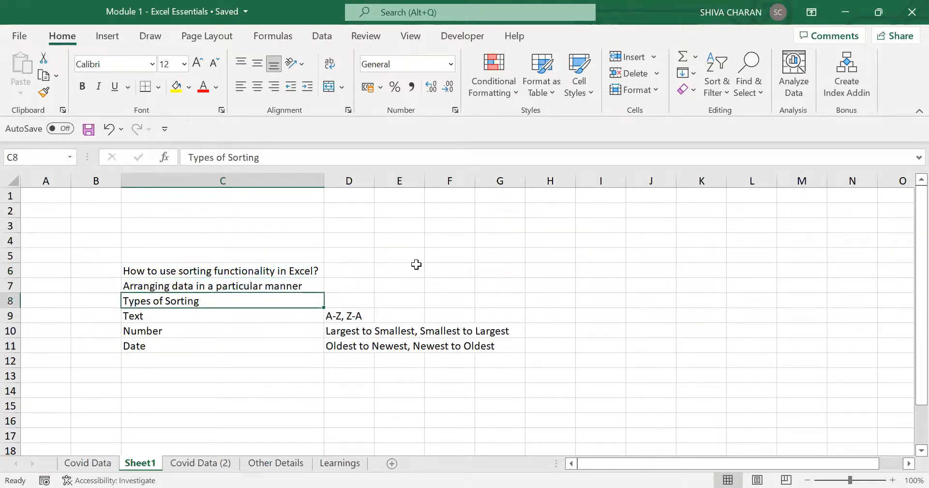
key("Down")
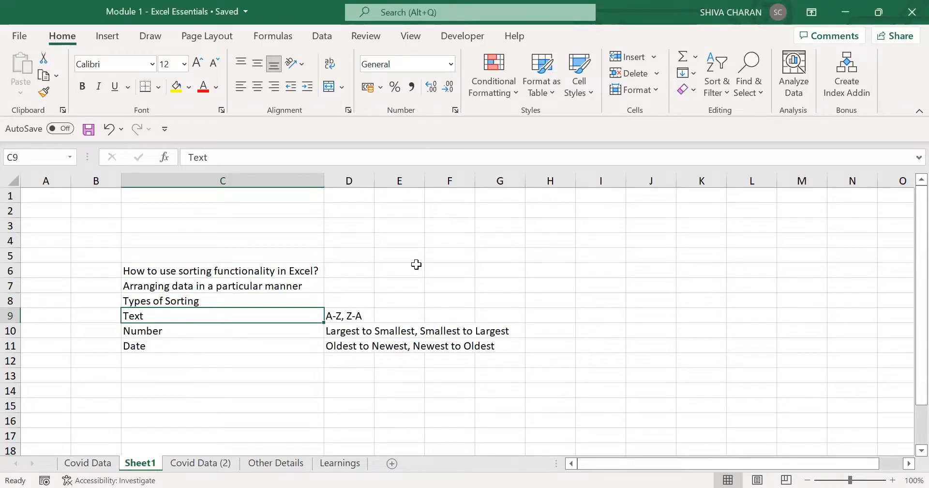
key("Up")
key("Up")
key("Up")
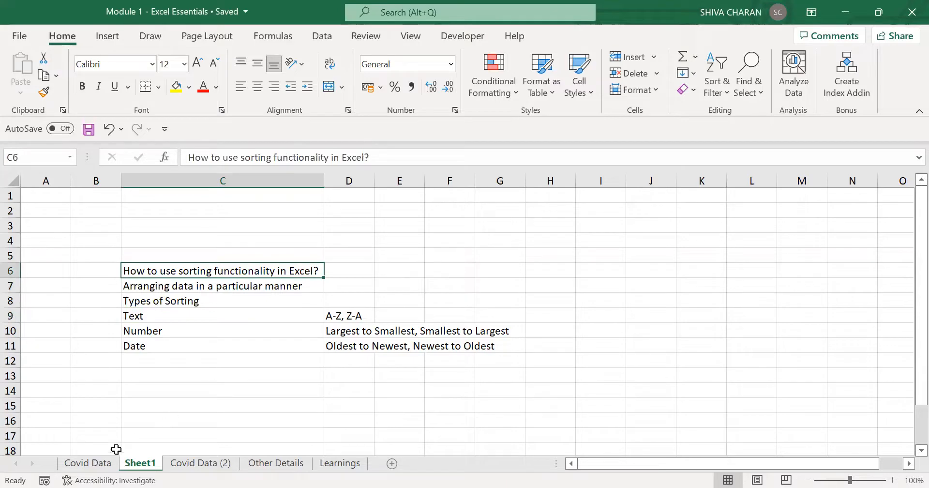
Step: Open the Covid Data sheet and look over the patient table, starting from the Patient No. header
left_click(89, 463)
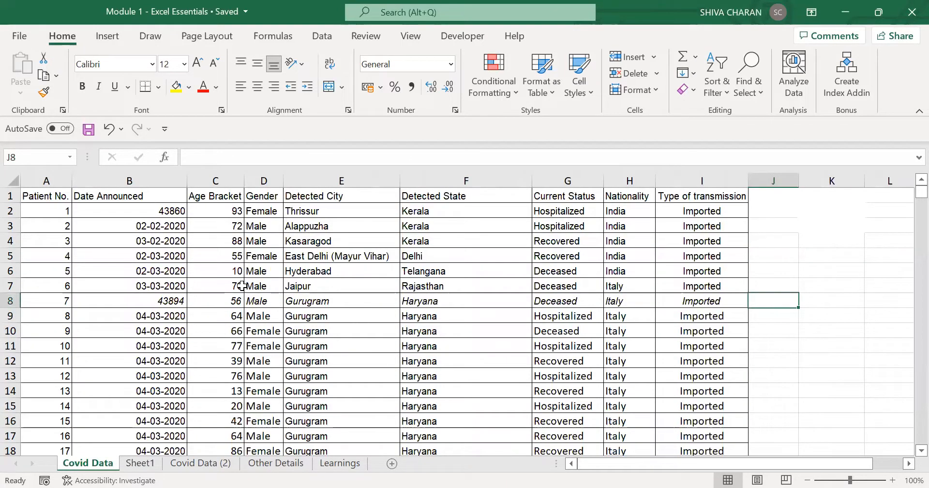
left_click(61, 194)
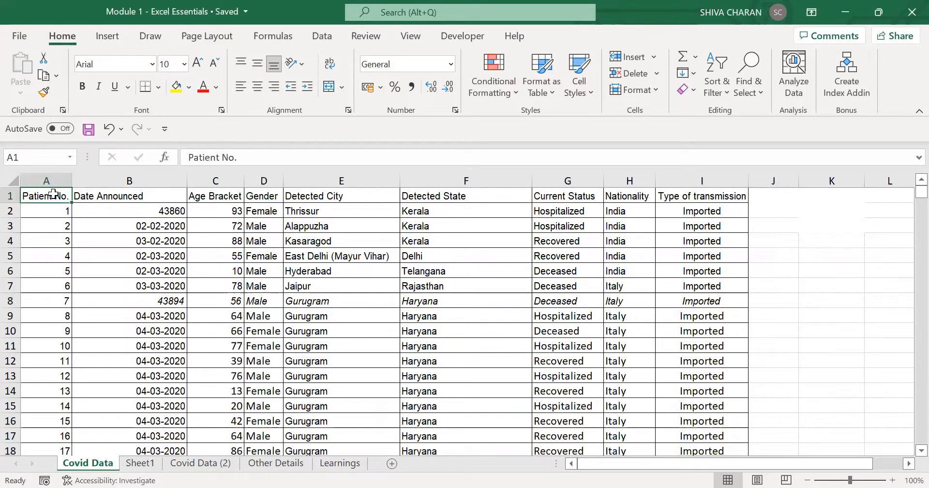
left_click_drag(53, 193, 664, 411)
left_click(474, 333)
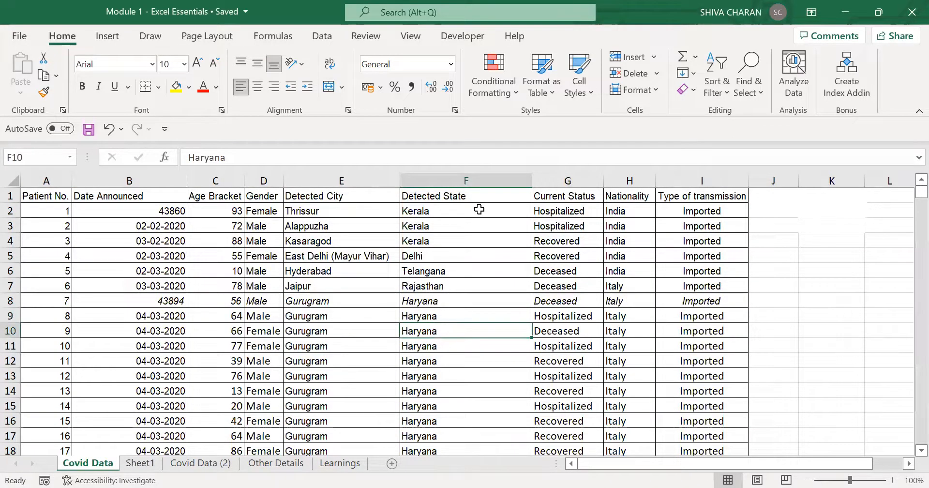
Step: Examine the state names in the Detected State column of the Covid Data sheet
left_click_drag(479, 209, 481, 377)
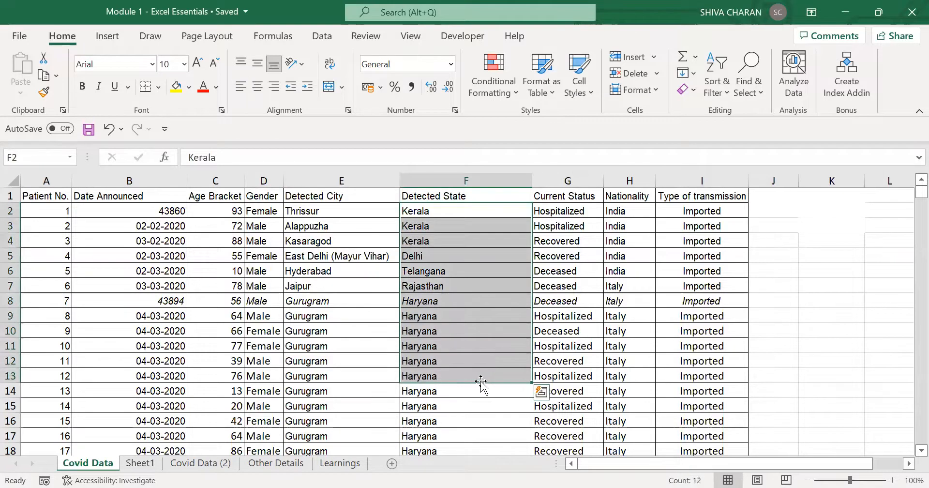
left_click(478, 210)
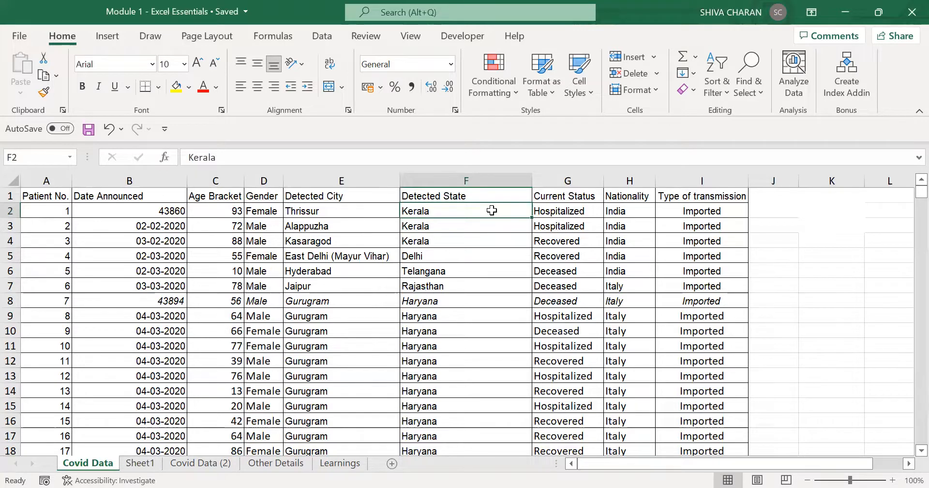
left_click_drag(492, 210, 494, 375)
left_click(486, 297)
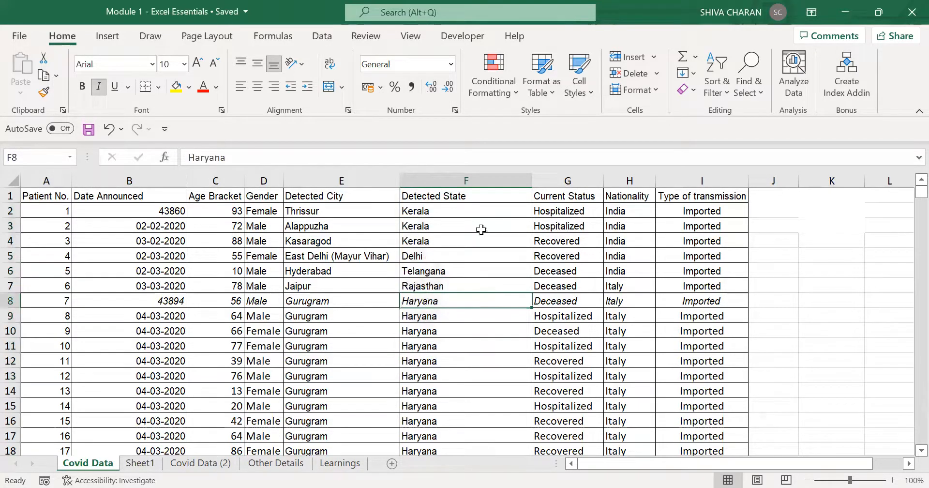
left_click(464, 213)
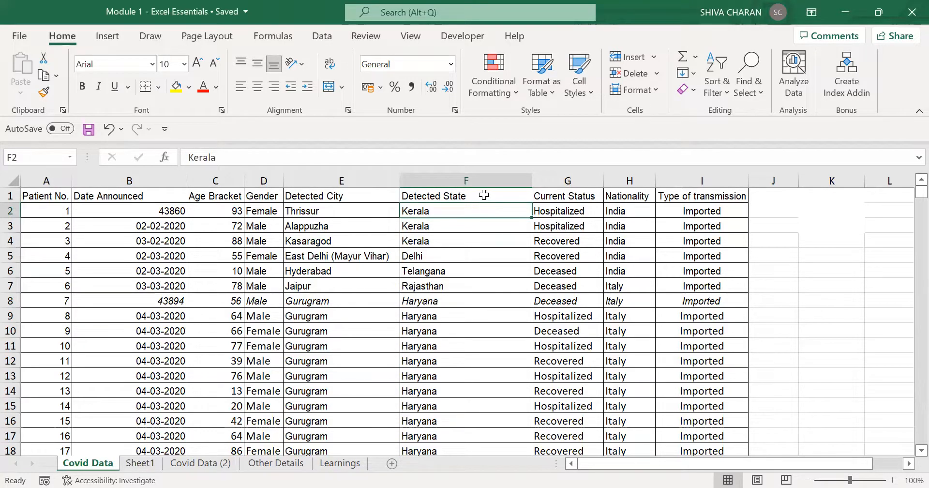
left_click(473, 181)
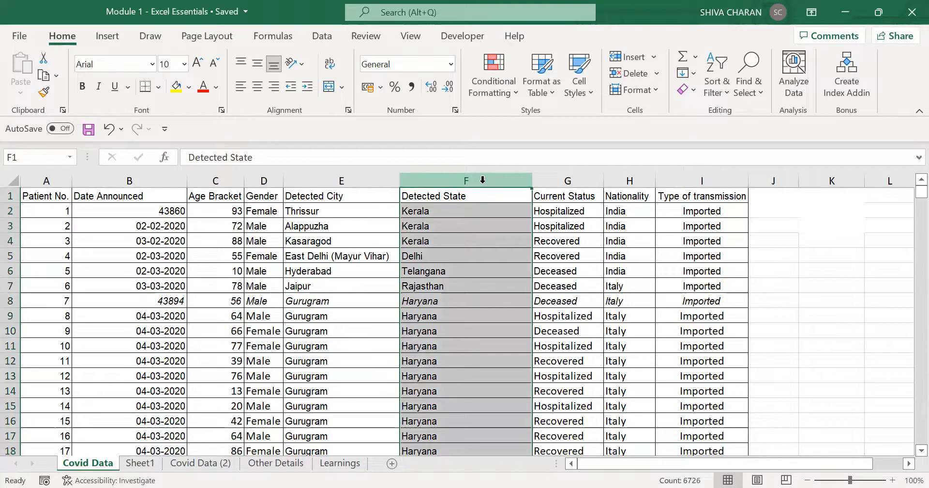
left_click(479, 271)
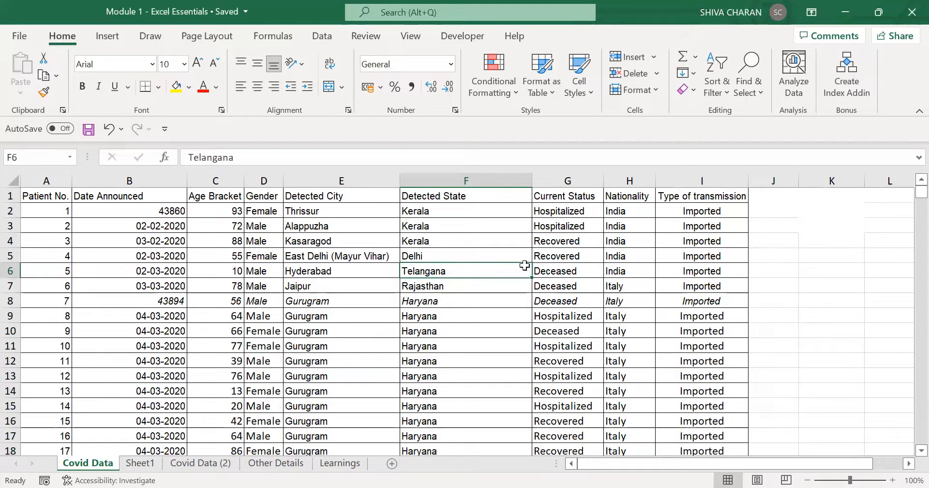
Step: Examine the extent of the patient table across columns A to I and the blank cells beside it
left_click(830, 296)
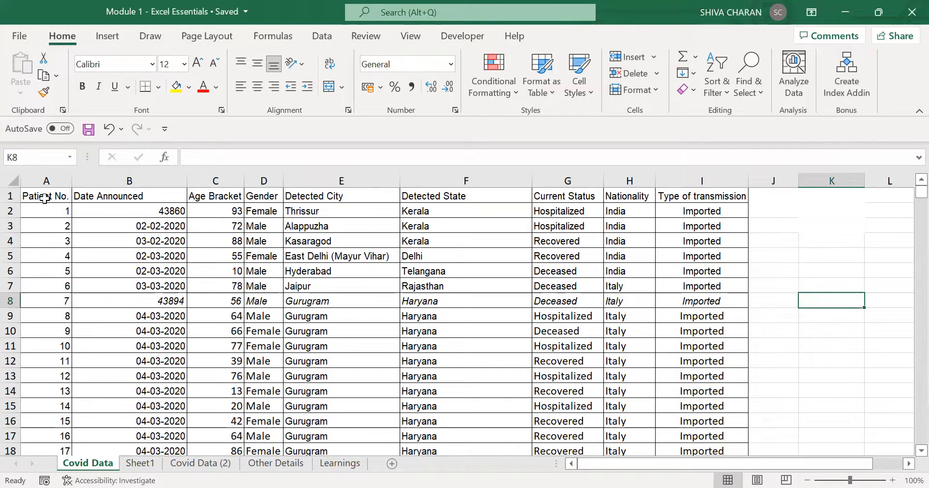
left_click_drag(45, 198, 660, 350)
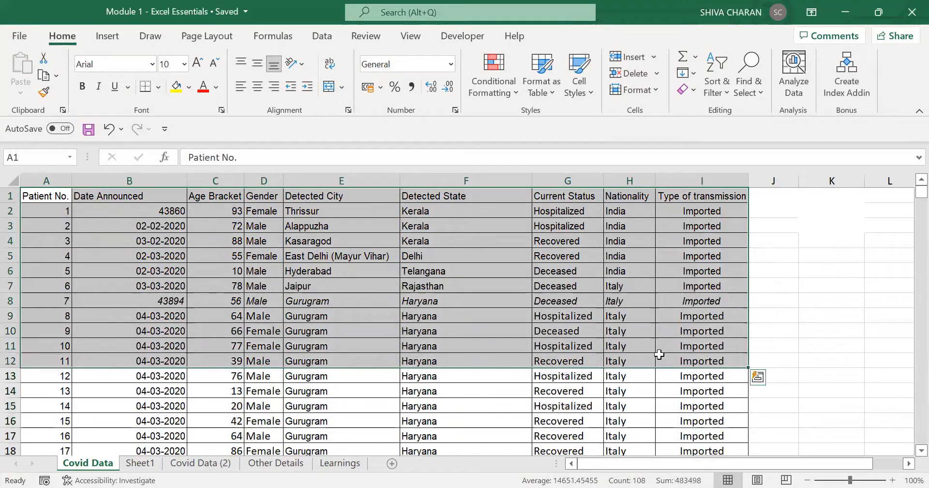
left_click(667, 360)
left_click(821, 297)
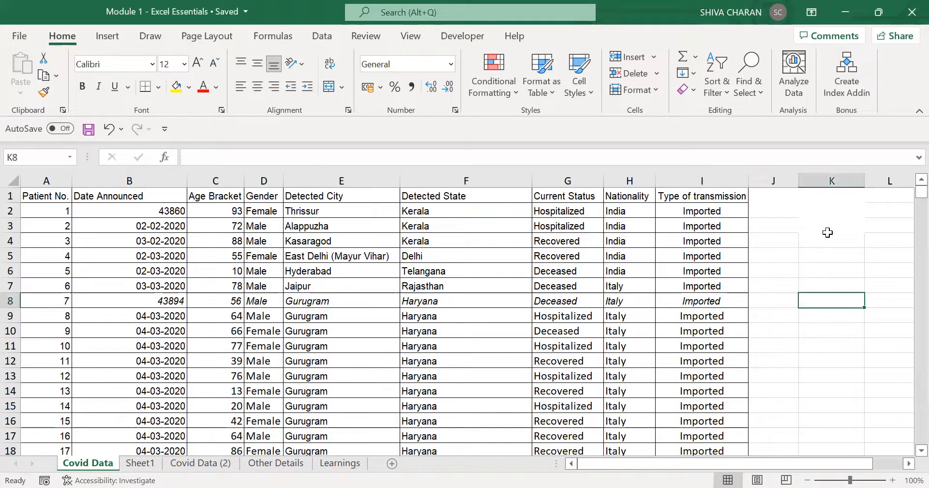
left_click_drag(828, 232, 831, 405)
left_click(832, 372)
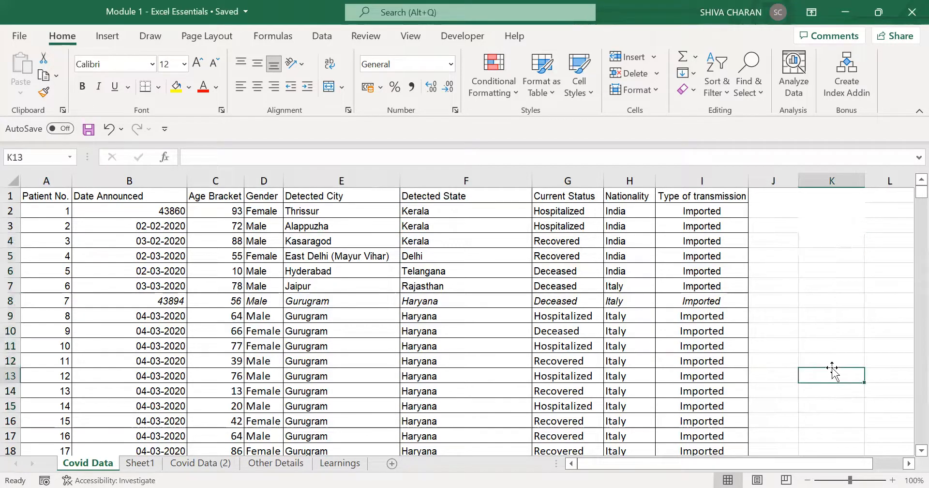
left_click_drag(50, 195, 749, 399)
left_click(724, 393)
left_click(857, 332)
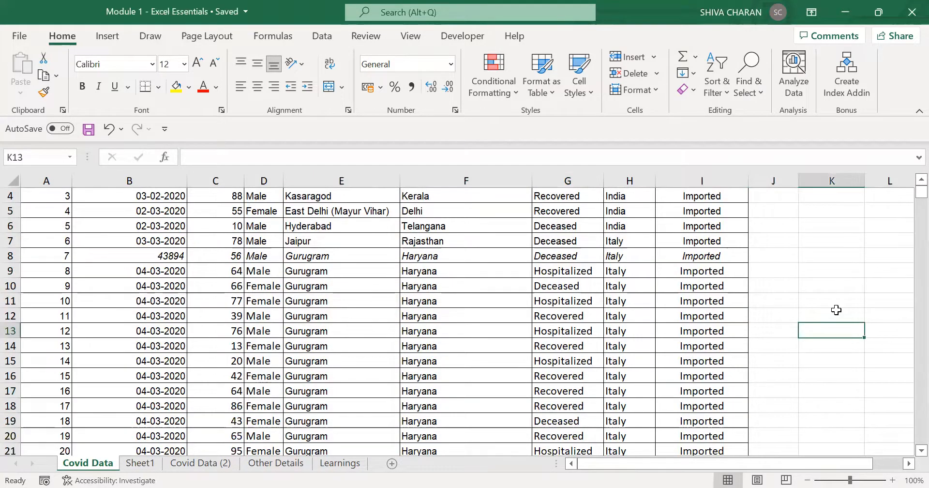
scroll(813, 272, "up", 1)
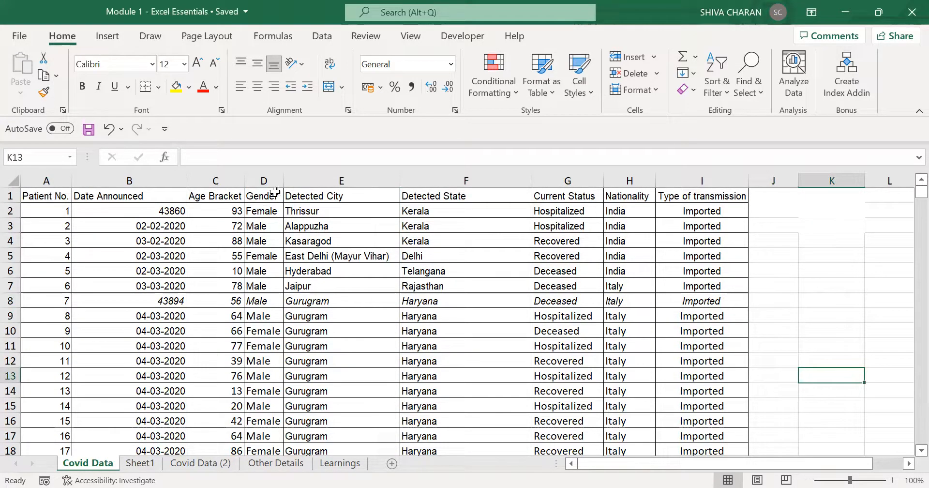
Step: Turn on filtering for the header row A1:I1, from Patient No. to Type of transmission
left_click(384, 244)
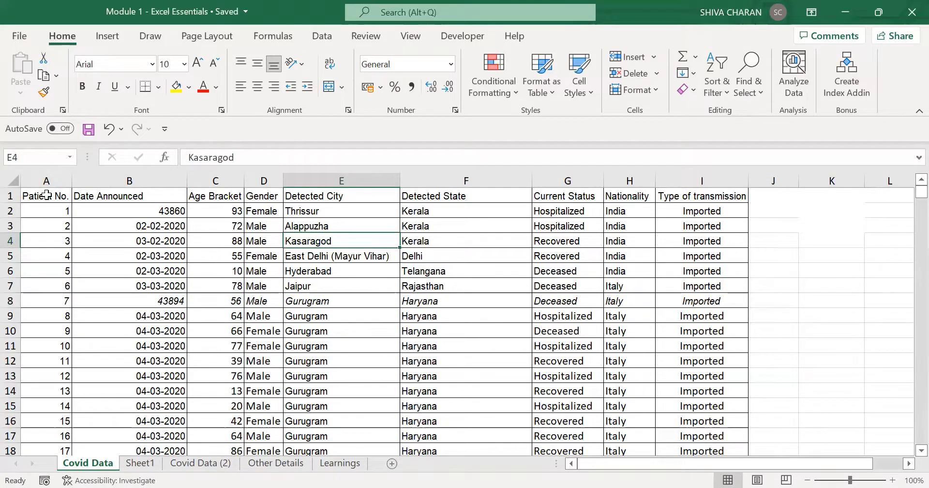
left_click(478, 334)
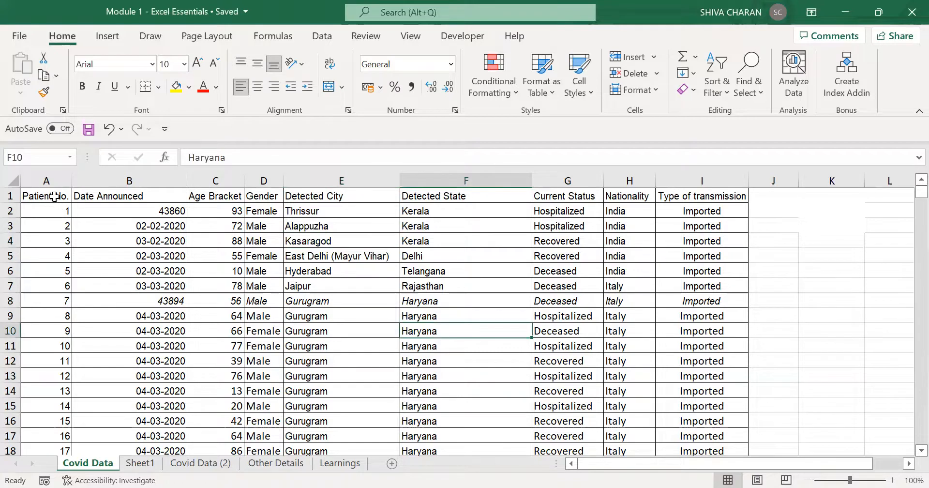
left_click_drag(54, 196, 685, 190)
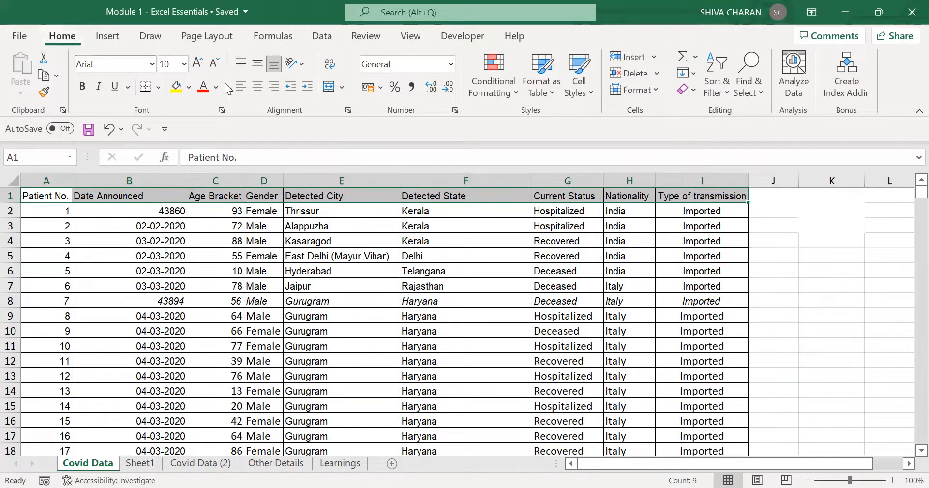
left_click(712, 73)
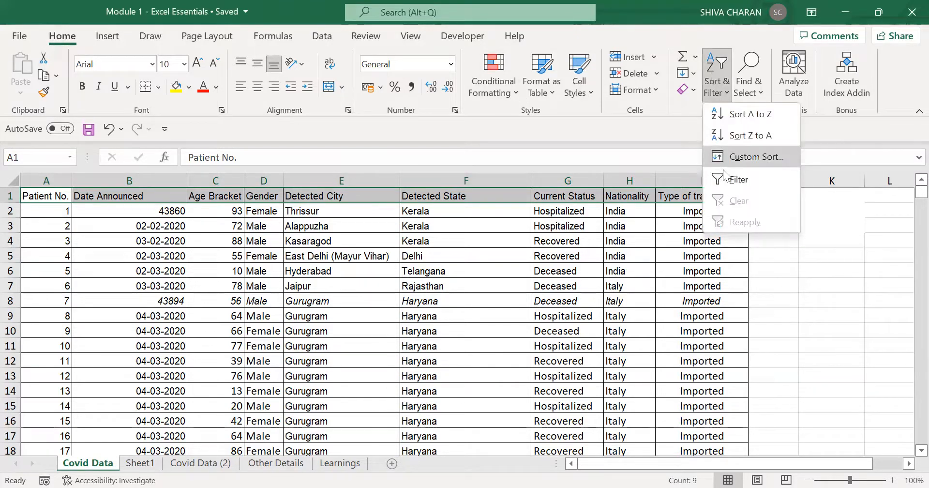
left_click(774, 186)
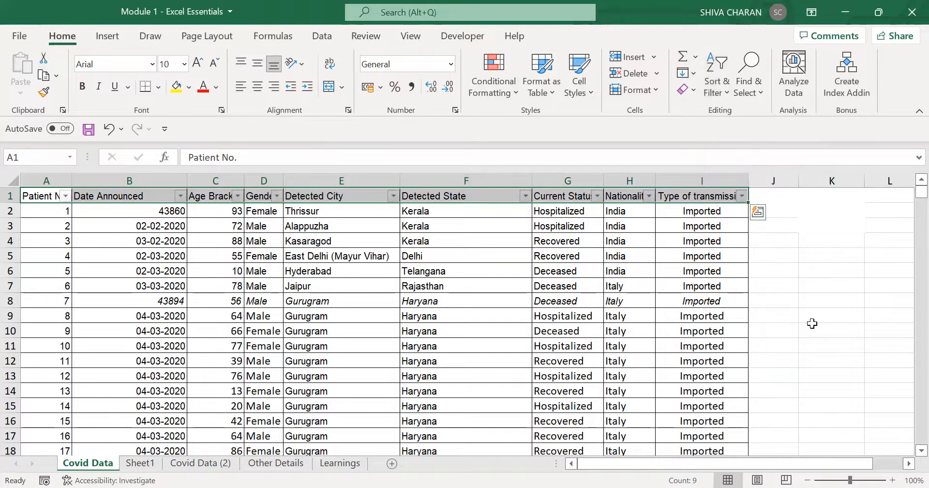
left_click(799, 298)
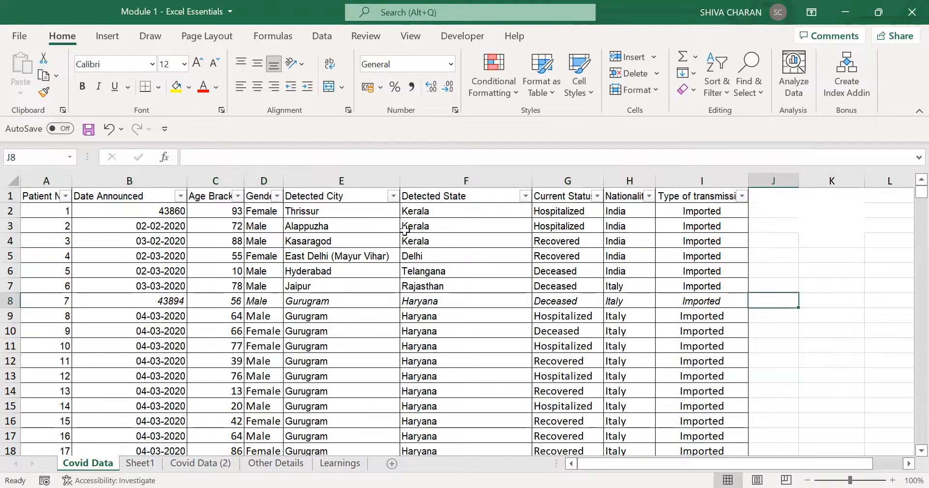
Step: Look at the Patient No. column's sort and filter options without applying any, and check the other filtered headers
left_click(64, 196)
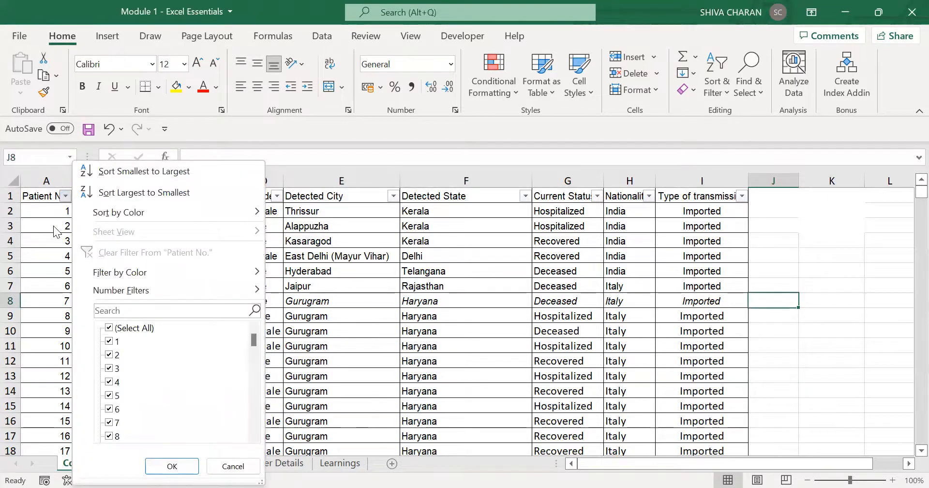
key("Escape")
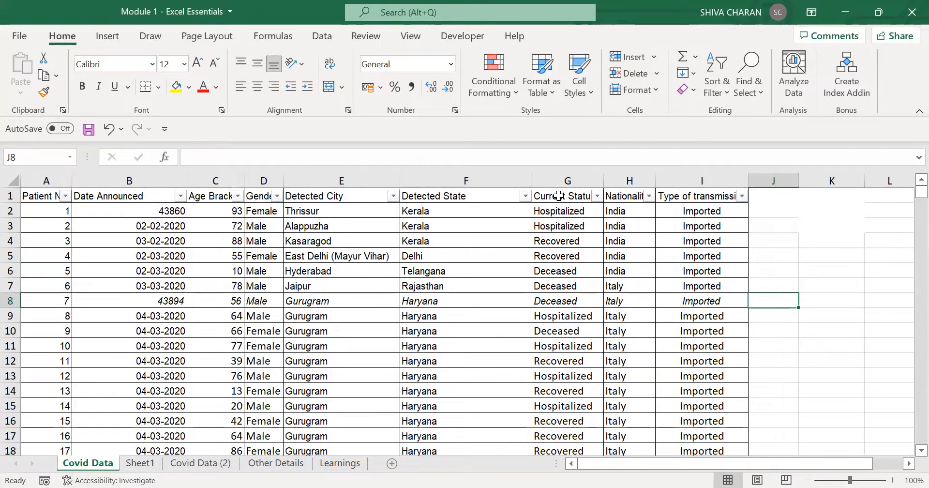
left_click(704, 197)
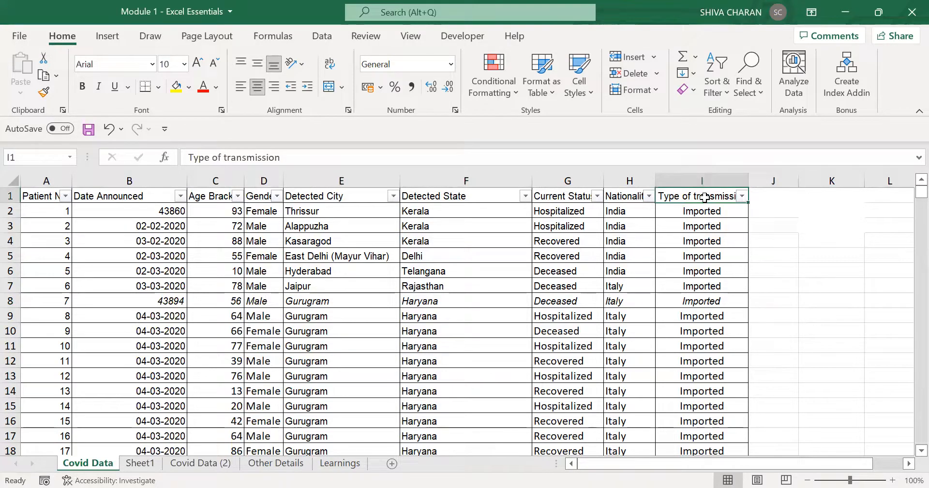
key("Left")
key("Left")
key("Right")
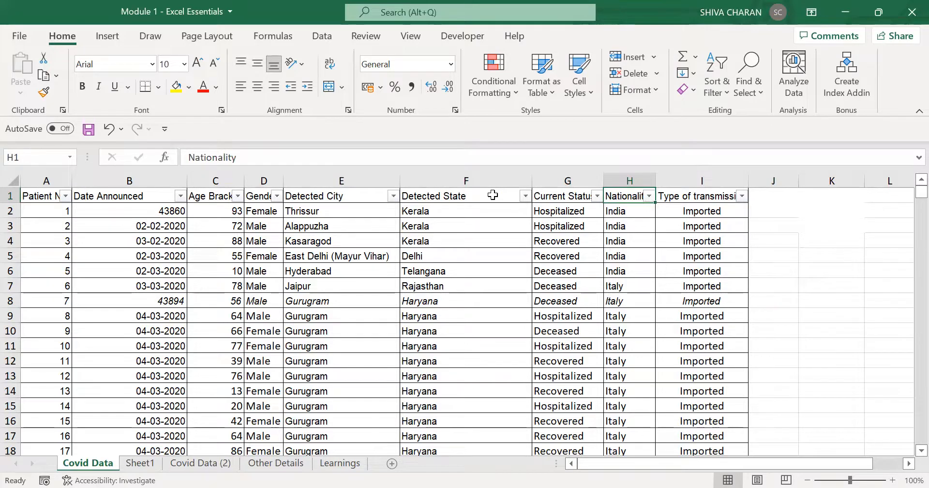
left_click(504, 237)
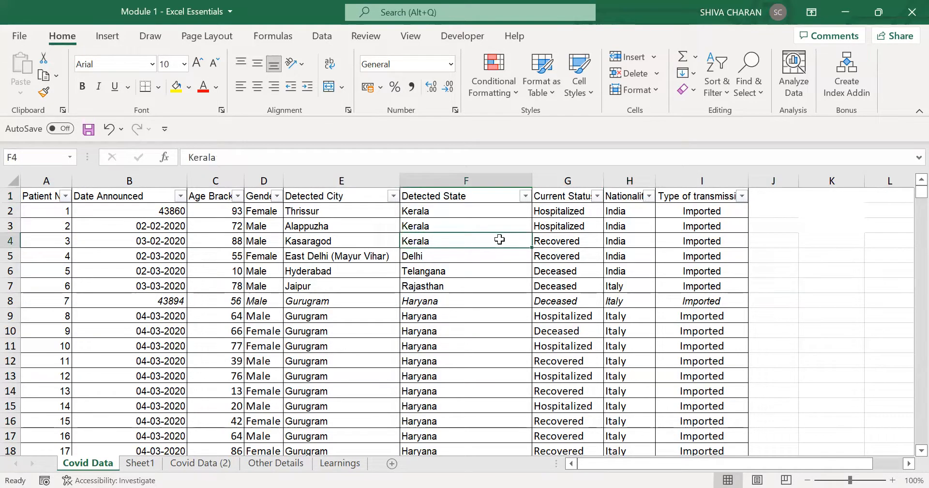
Step: Check how far the Detected State data runs from F2 to its last row, and return to F2
left_click(489, 209)
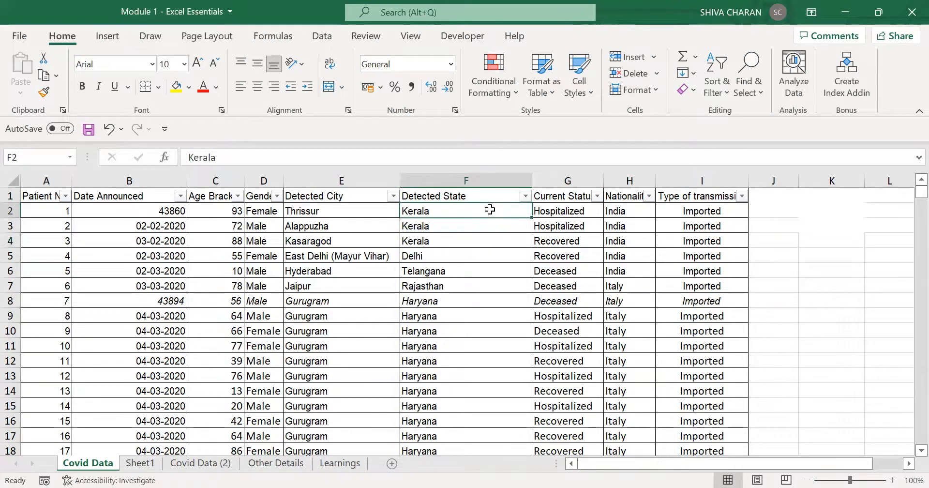
key("ctrl+shift+Down")
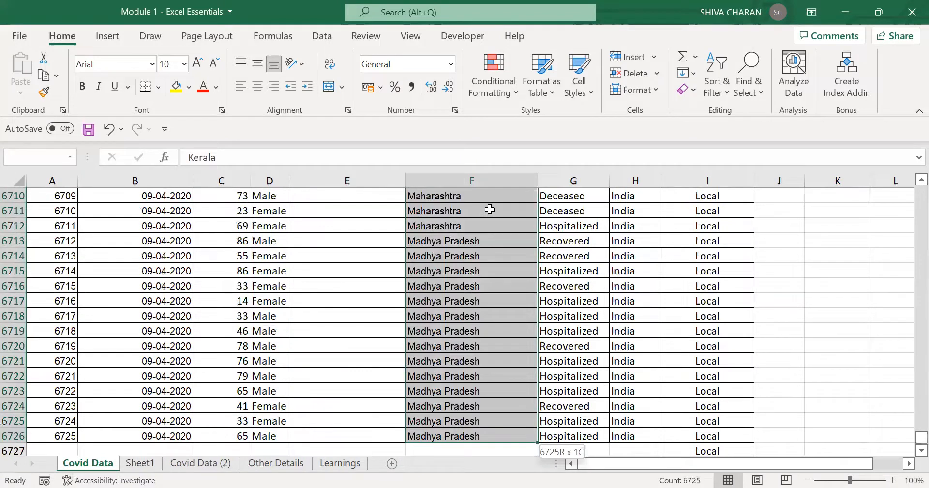
key("ctrl+shift+Up")
left_click(490, 209)
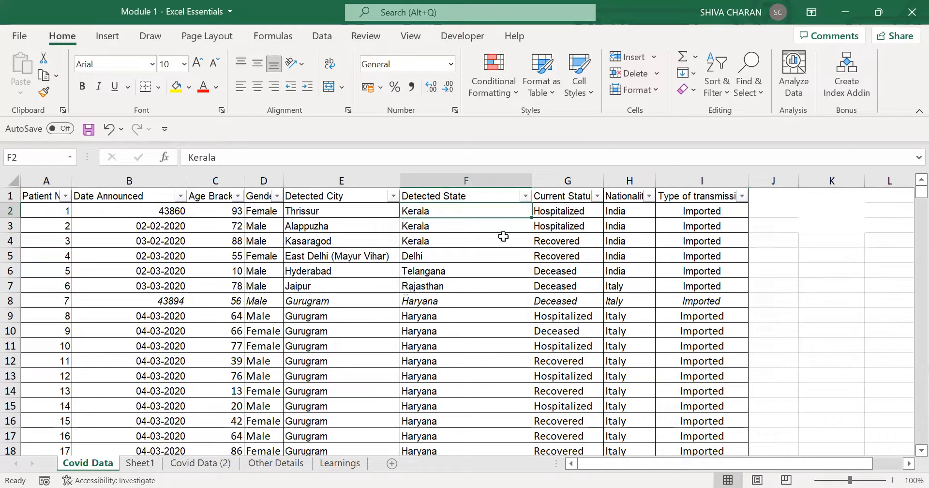
Step: Check the Text sorting options A-Z and Z-A in the Sheet1 notes and return to the Covid Data sheet
left_click(140, 463)
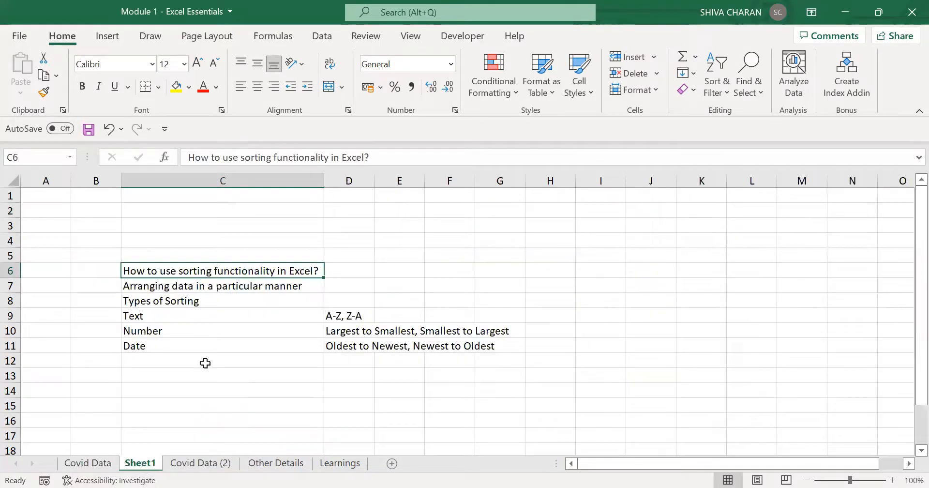
left_click(184, 316)
left_click(350, 317)
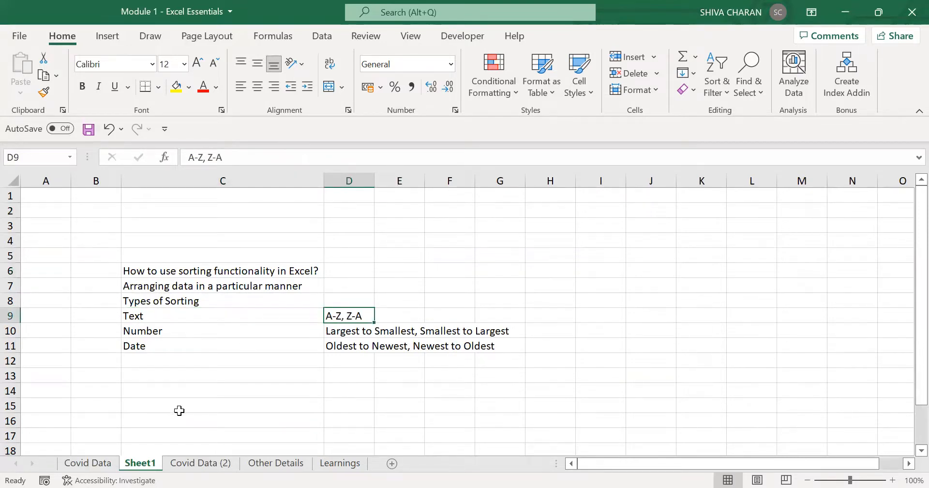
left_click(97, 465)
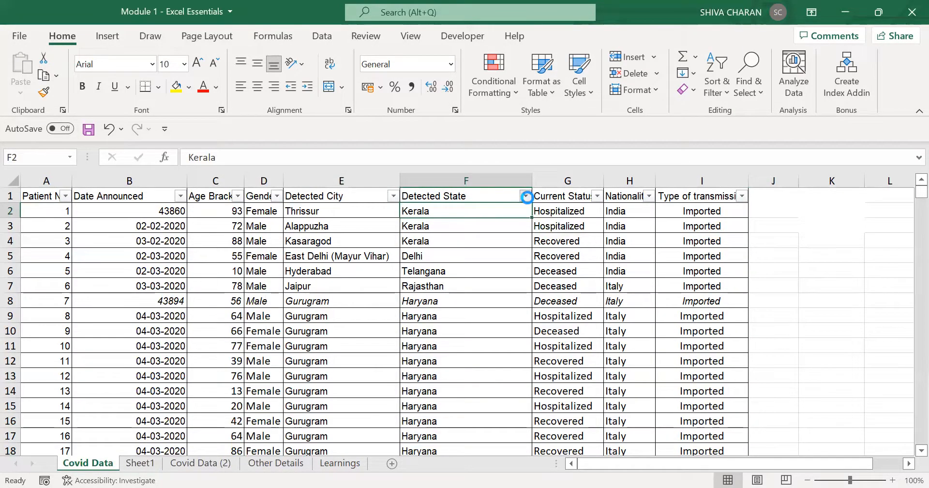
Step: Sort the Covid Data table by the Detected State column from A to Z
left_click(526, 197)
left_click(526, 197)
left_click(526, 197)
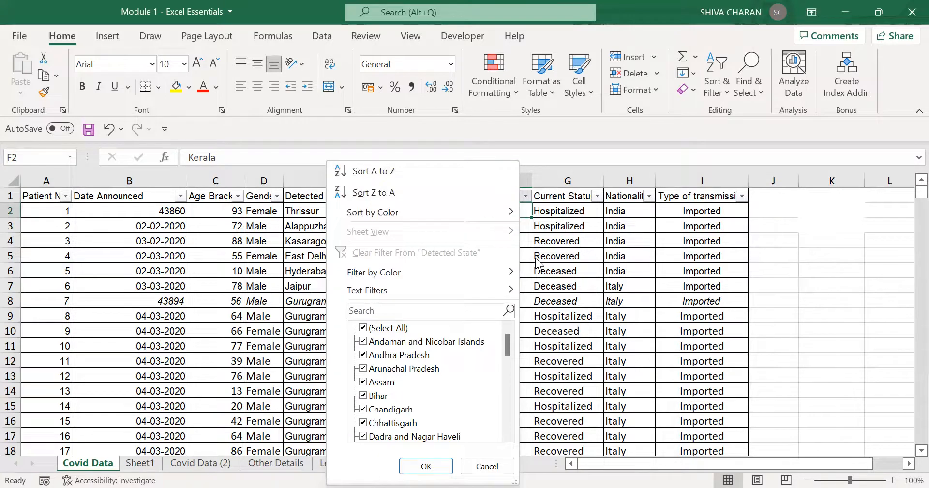
left_click(527, 200)
left_click(527, 198)
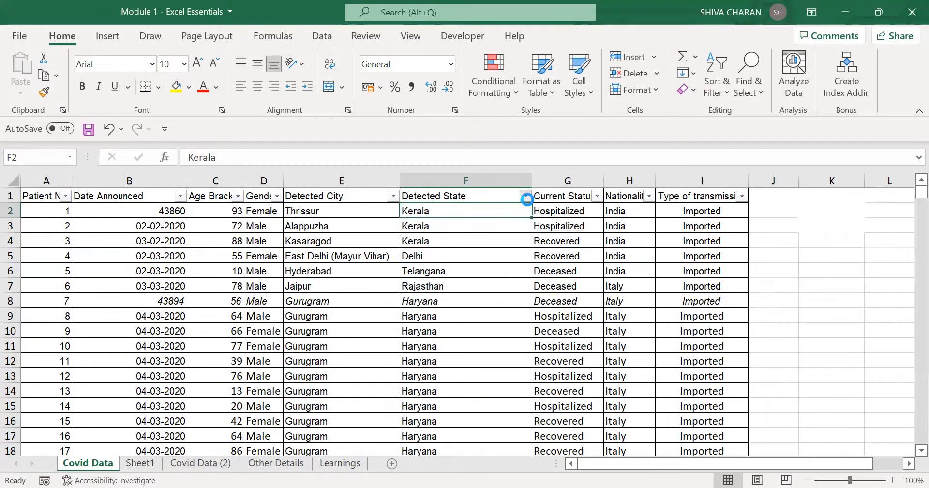
left_click(417, 165)
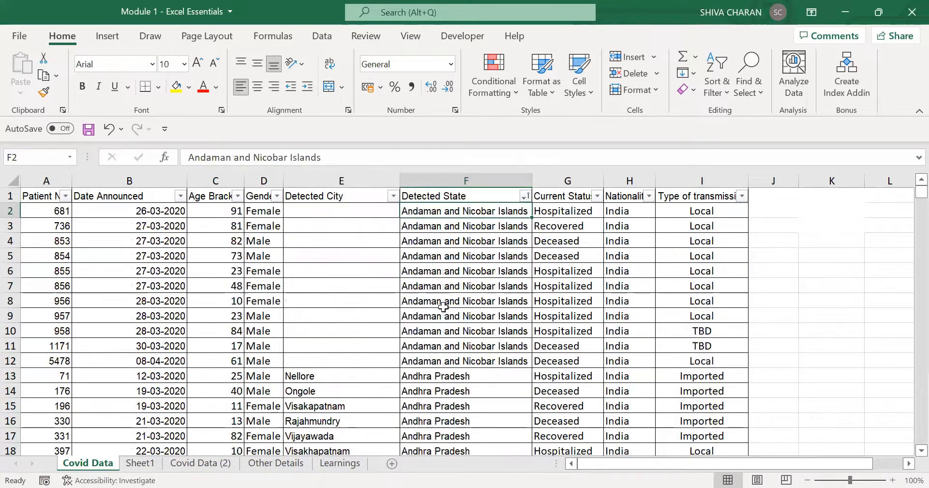
Step: Widen the Detected State column slightly and select its first data cell, F2
left_click(499, 269)
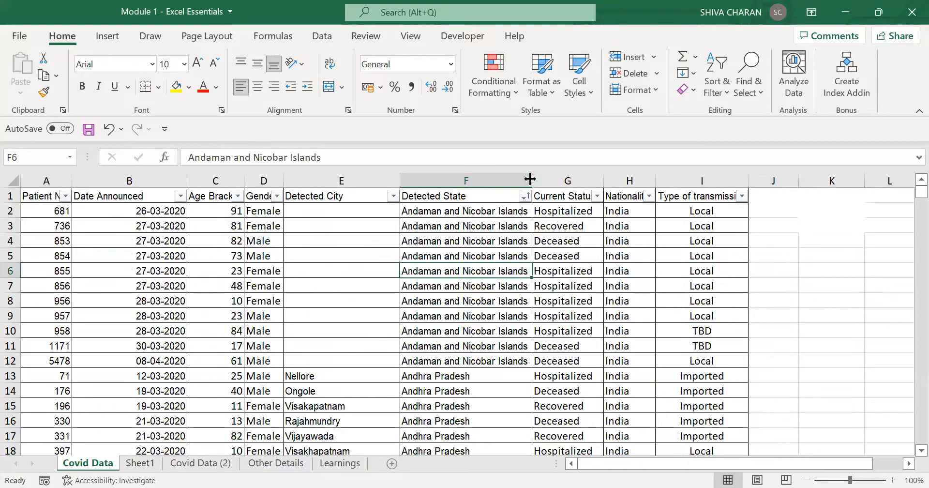
left_click_drag(530, 179, 548, 180)
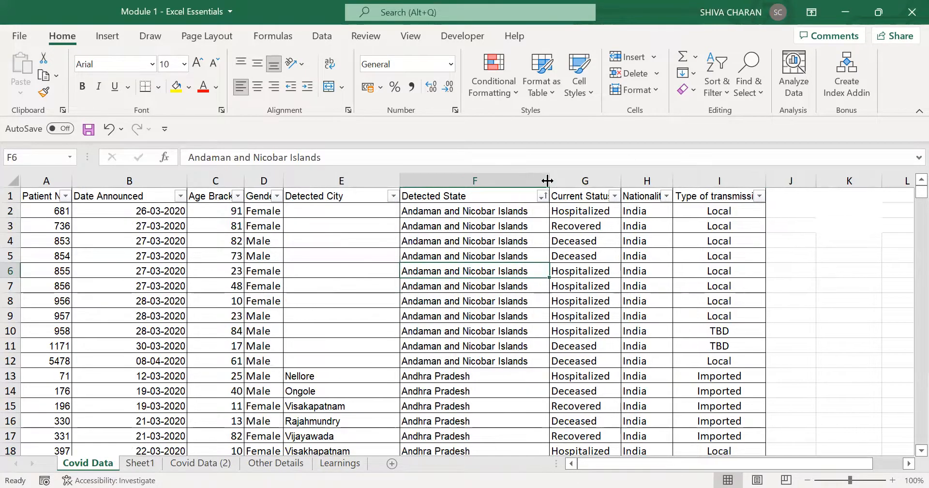
left_click(524, 209)
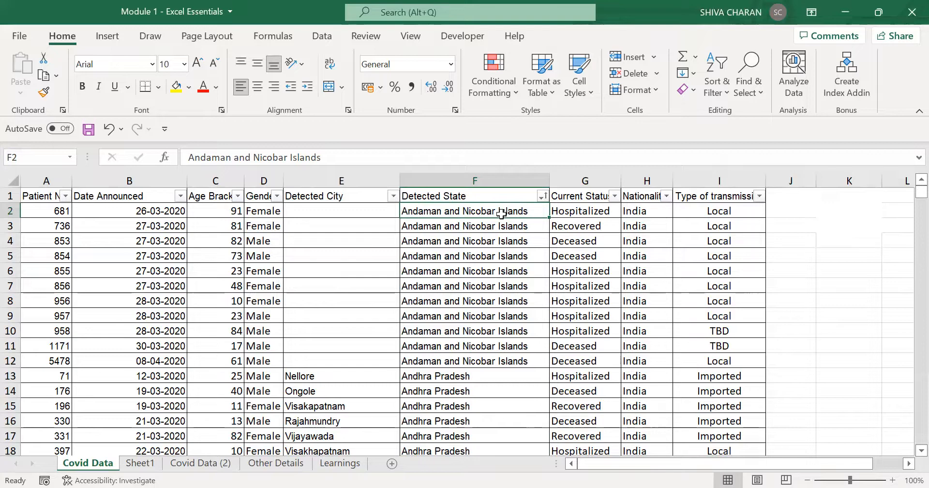
Step: Undo the column widening and the Detected State sort, and reselect F2
key("ctrl+z")
key("ctrl+z")
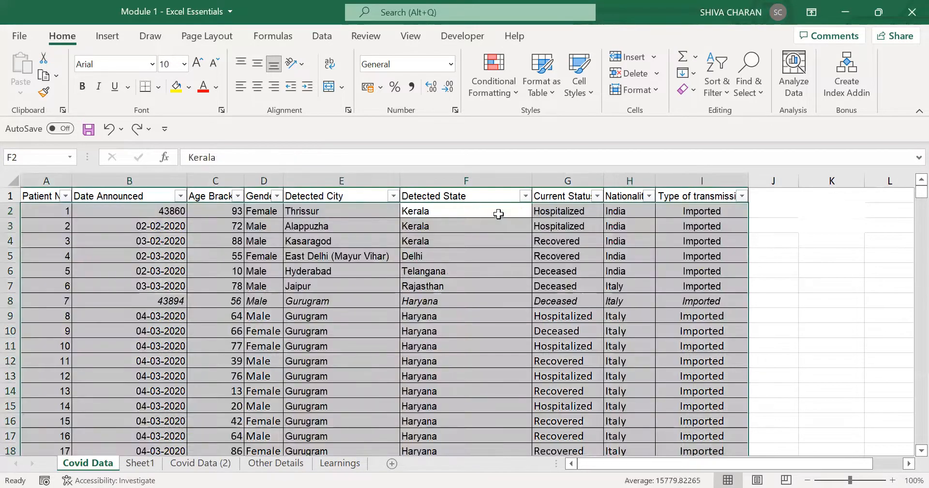
left_click(499, 214)
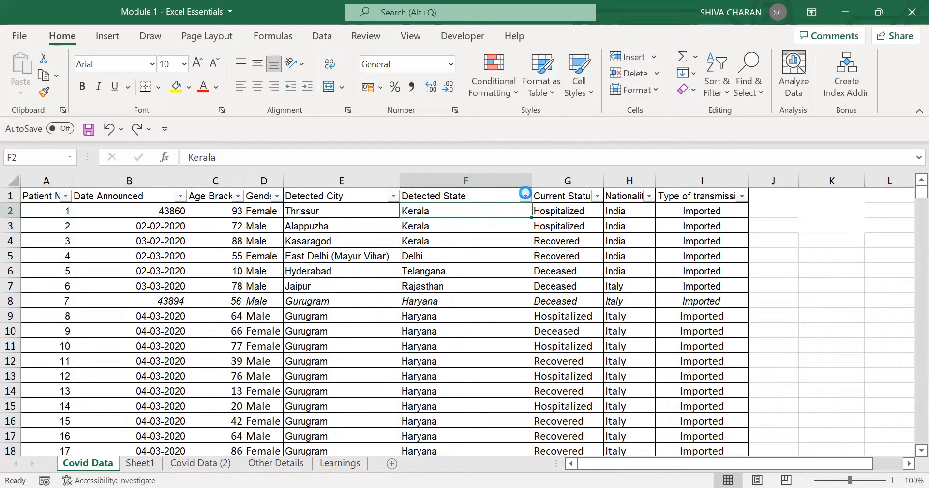
Step: Reapply the A to Z sort on the Detected State column
left_click(525, 194)
left_click(416, 172)
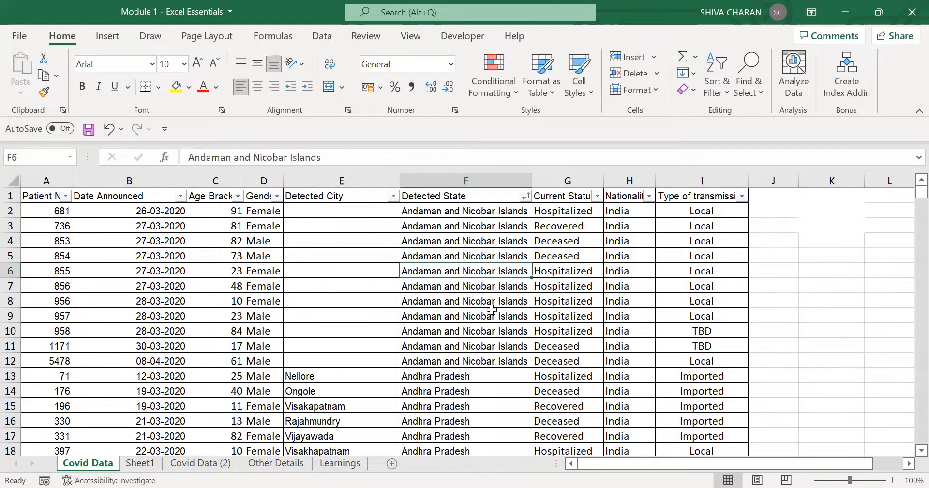
left_click(491, 346)
Step: Examine the order of the states down to the last row of Detected State and return to the table's first rows
scroll(491, 346, "down", 6)
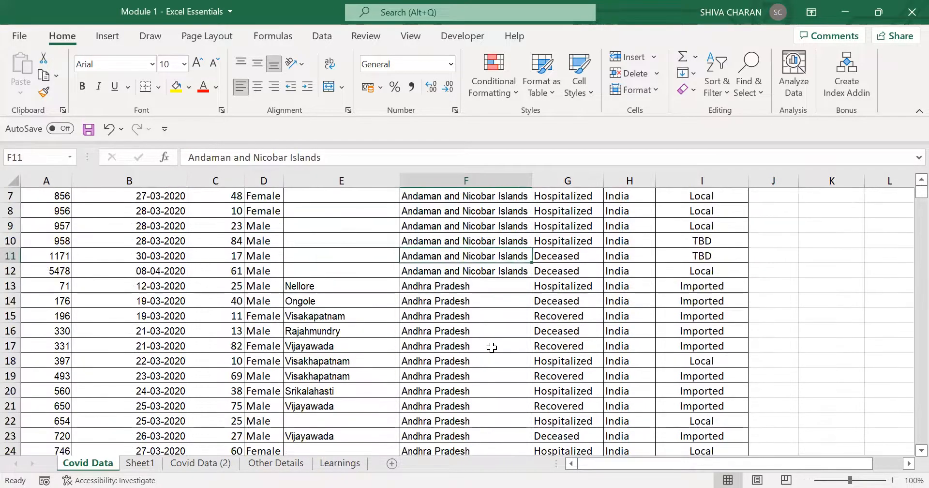
scroll(491, 346, "down", 20)
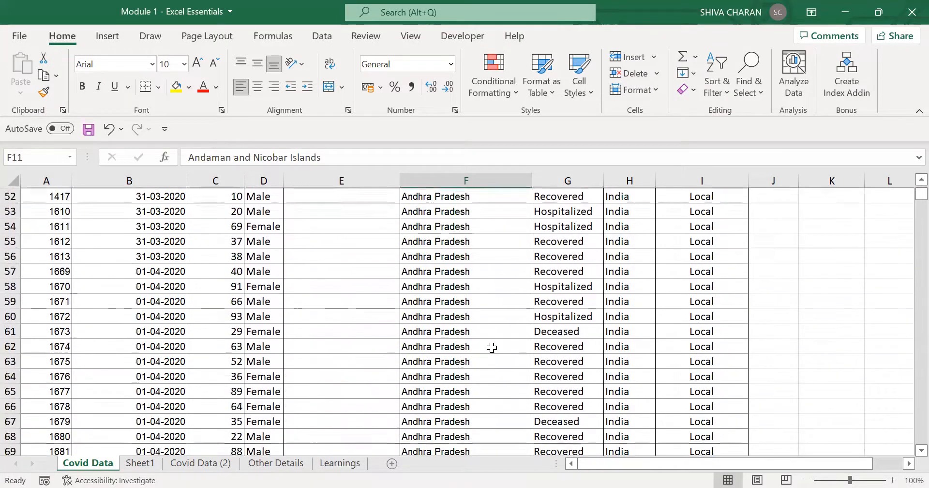
scroll(491, 346, "down", 20)
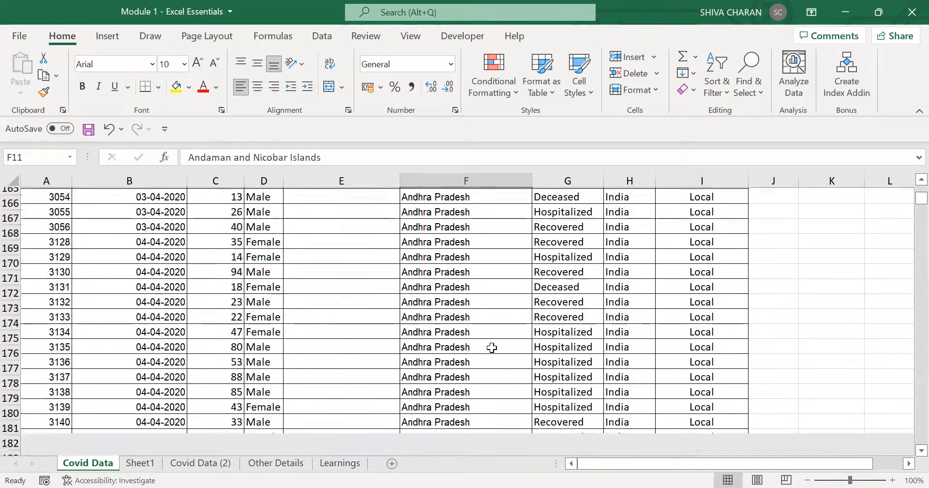
scroll(491, 348, "down", 20)
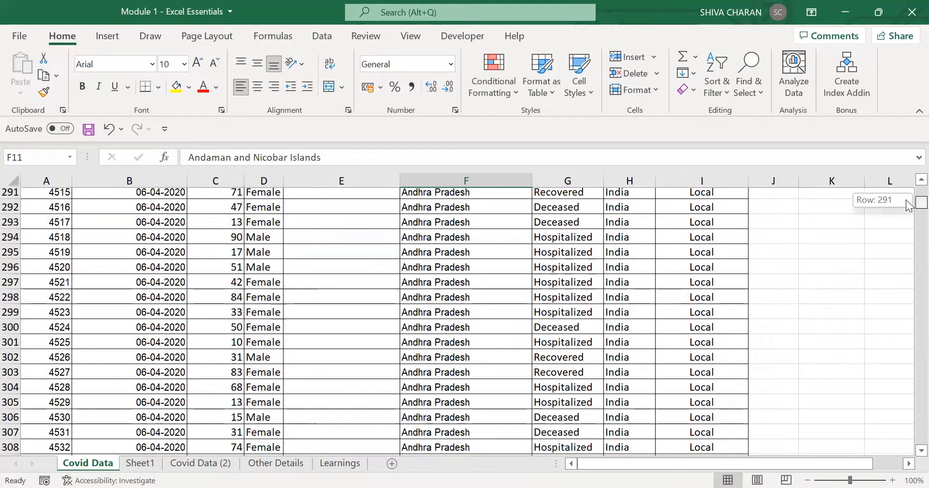
left_click(503, 272)
double_click(504, 277, "shift")
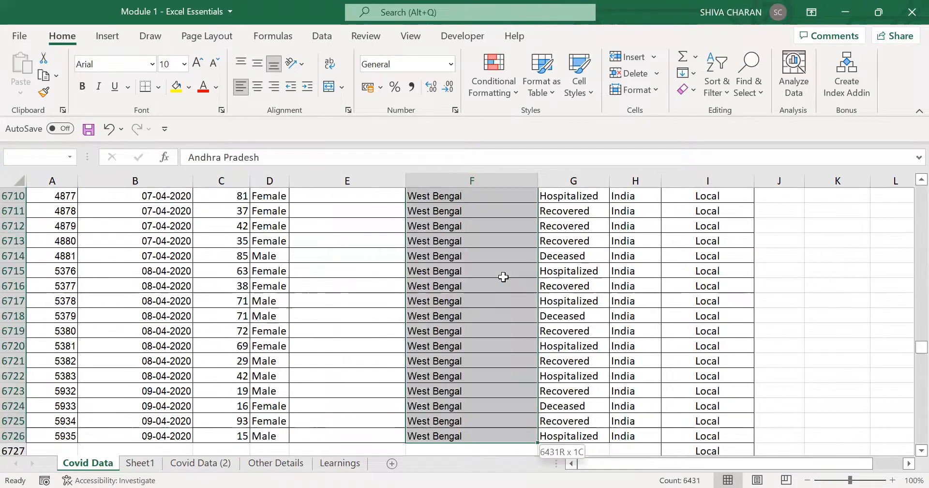
key("ctrl+shift+Up")
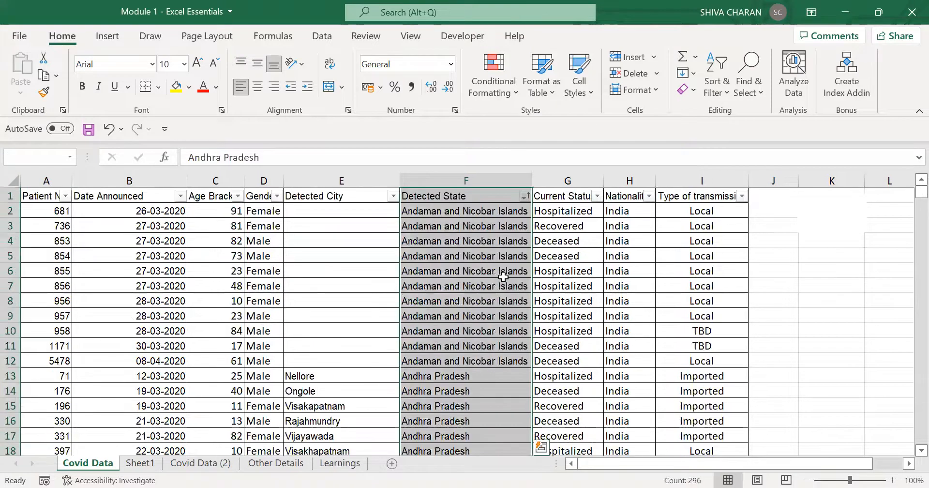
left_click(500, 225)
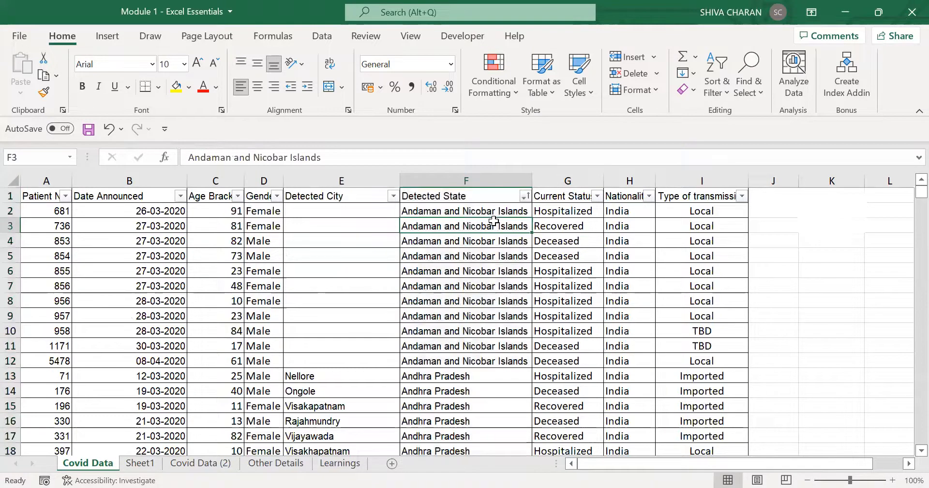
Step: Sort the table by the Detected State column from Z to A
left_click(525, 196)
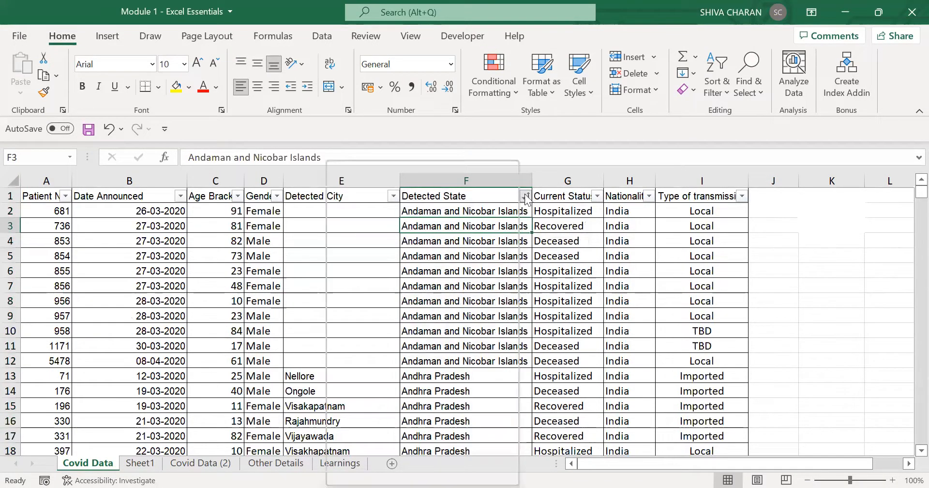
left_click(404, 192)
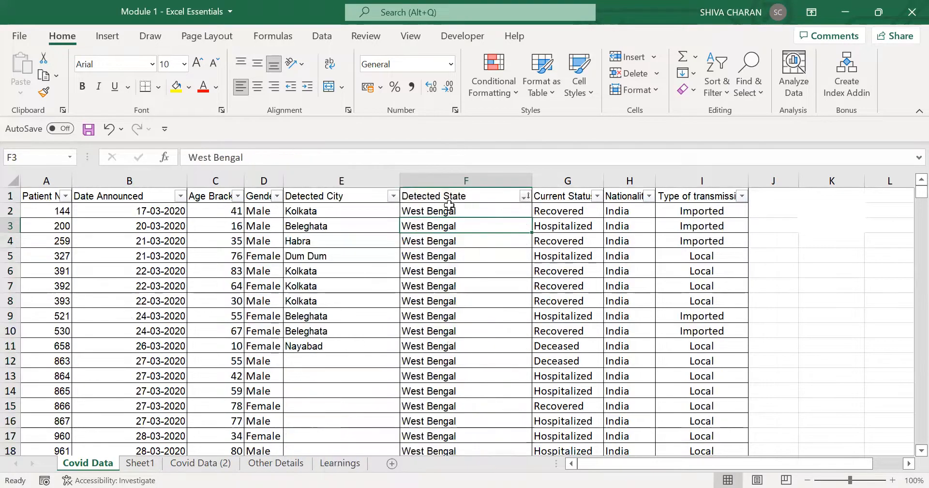
left_click(476, 210)
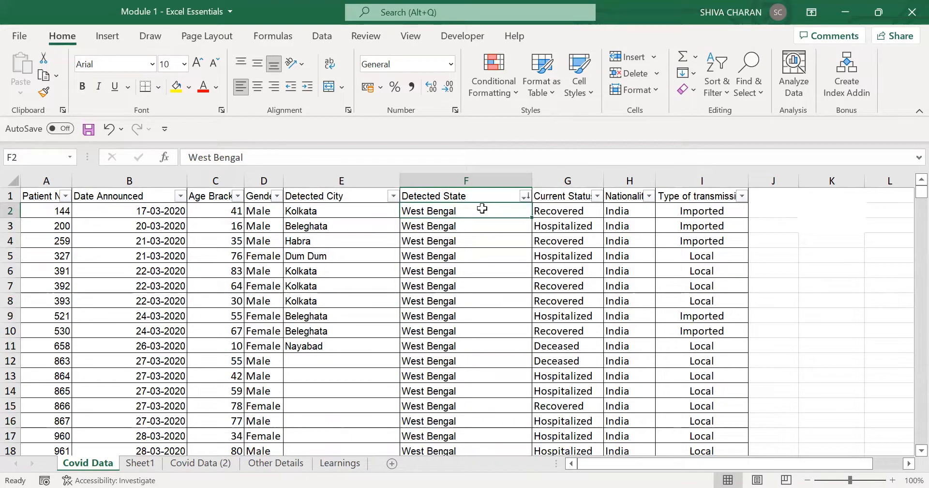
Step: Inspect the first and last entries of the Detected State column to check its descending order, ending back at its first rows
key("ctrl+shift+Down")
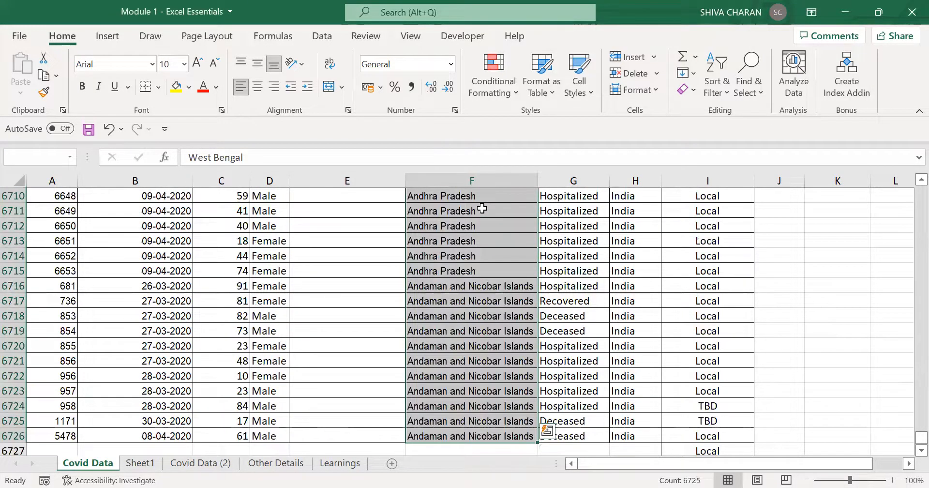
left_click(492, 434)
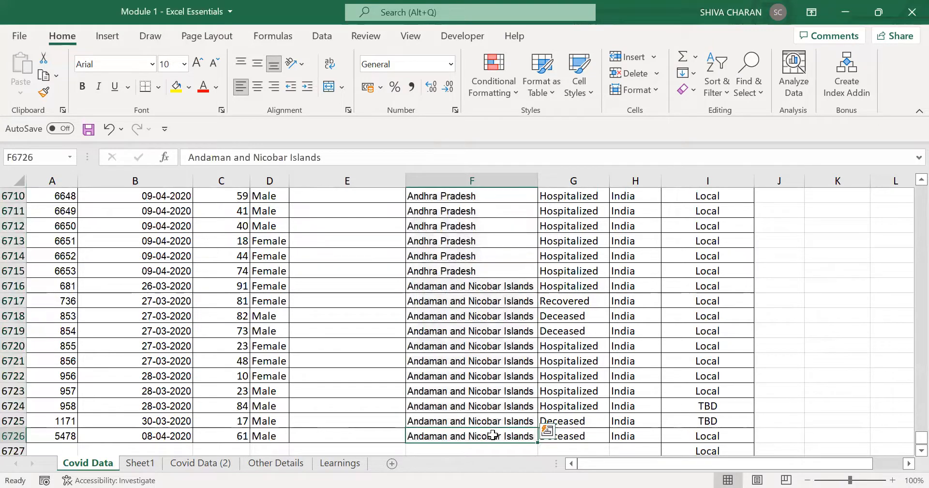
key("ctrl+shift+Up")
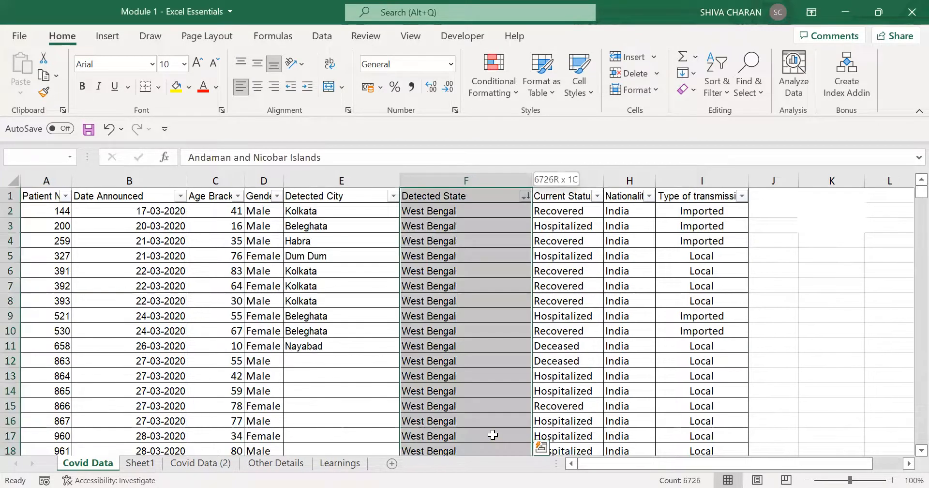
key("Up")
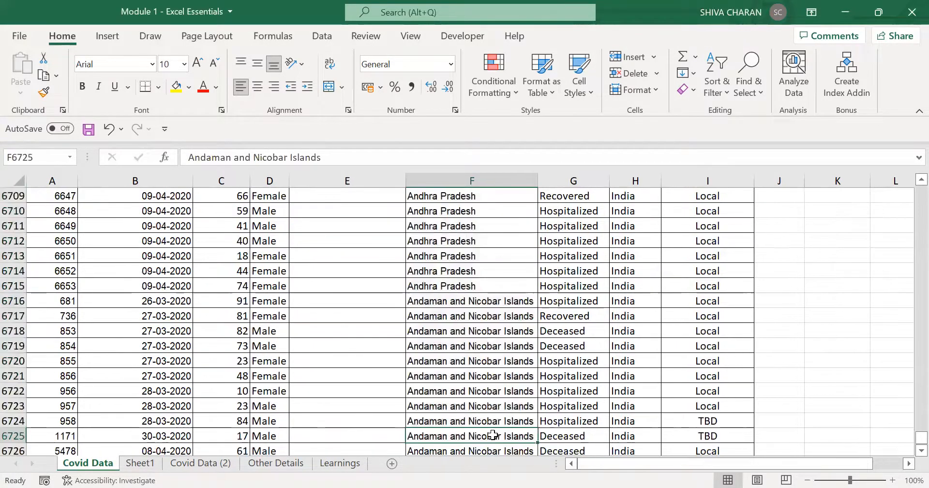
key("ctrl+shift+Up")
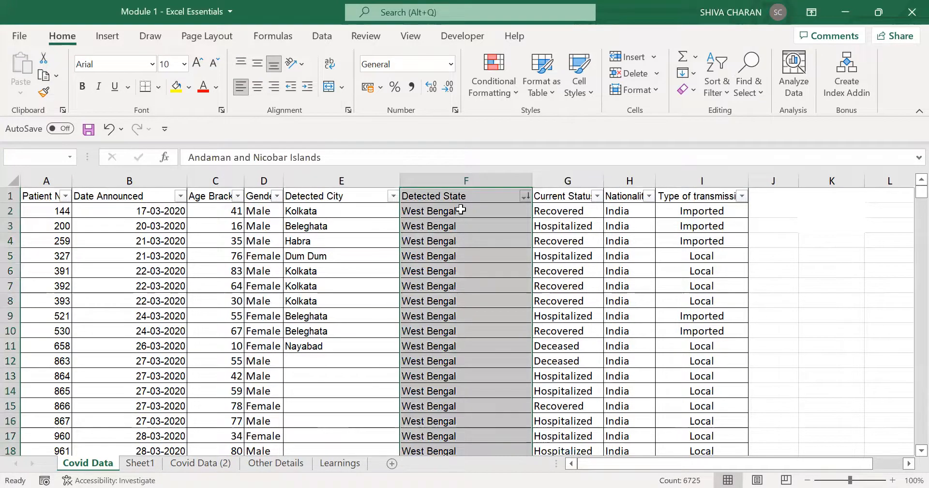
left_click(461, 209)
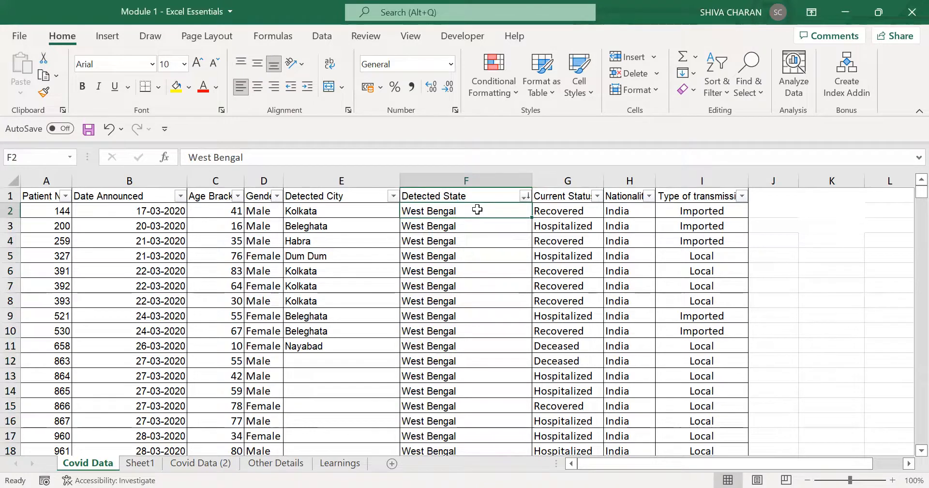
left_click(482, 236)
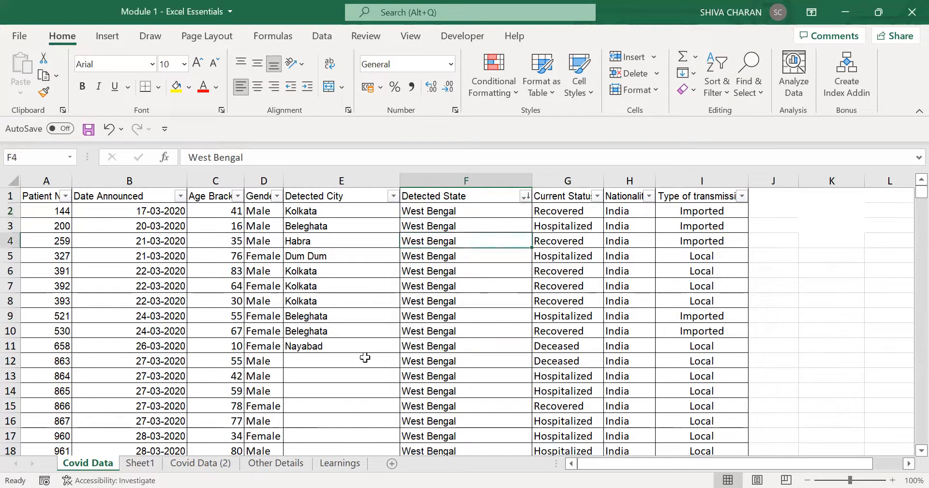
Step: Review the Number sorting options in the Sheet1 notes and return to the Covid Data sheet
left_click(140, 463)
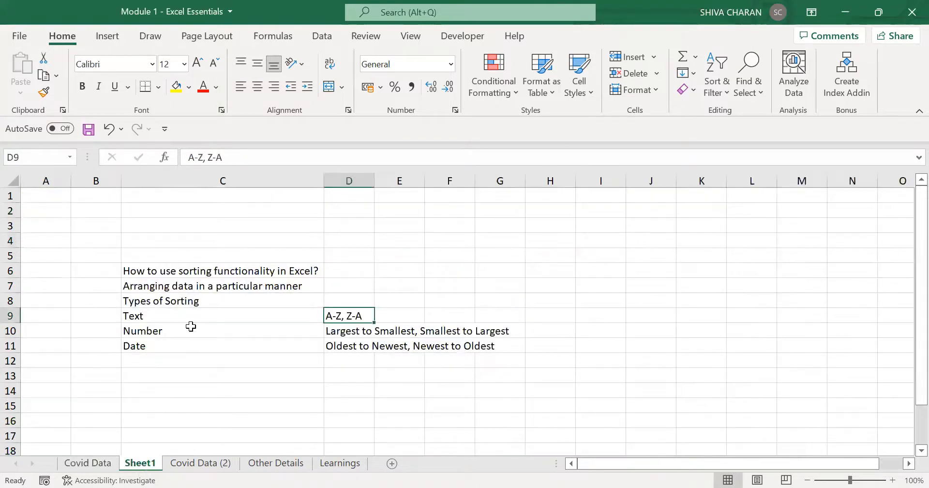
left_click(211, 331)
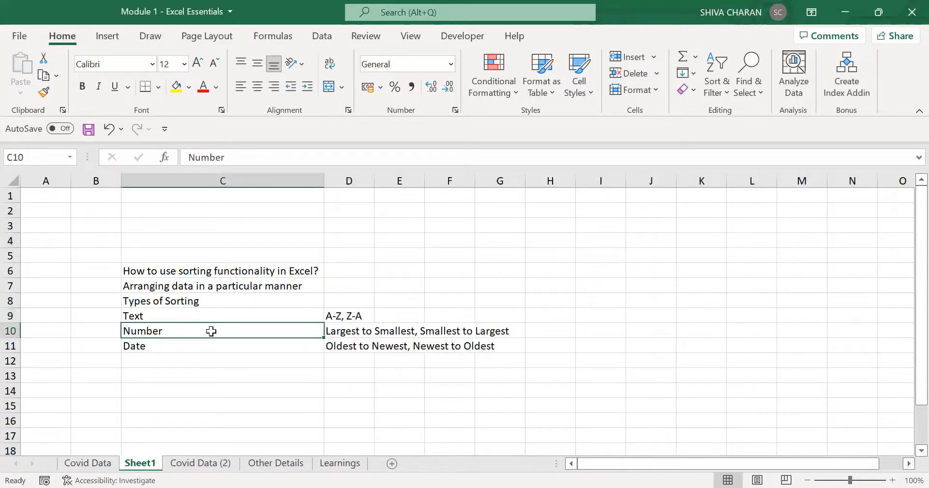
left_click(343, 332)
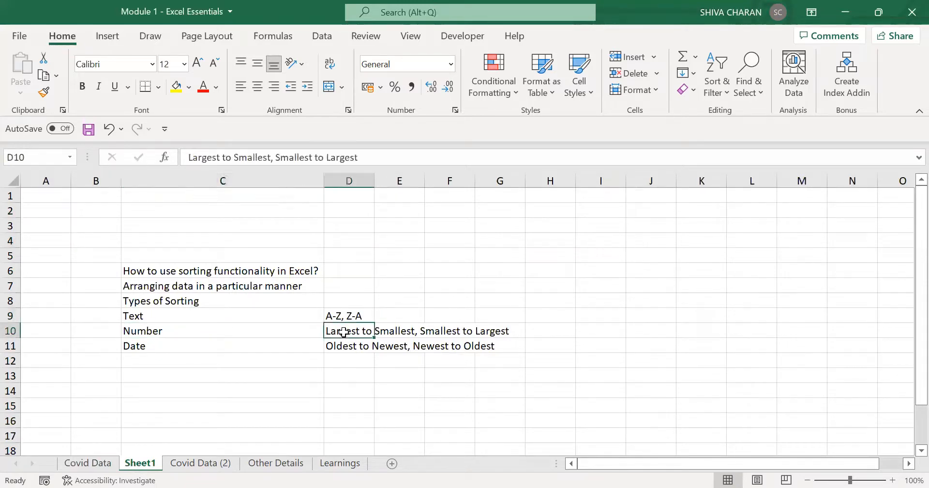
left_click(88, 463)
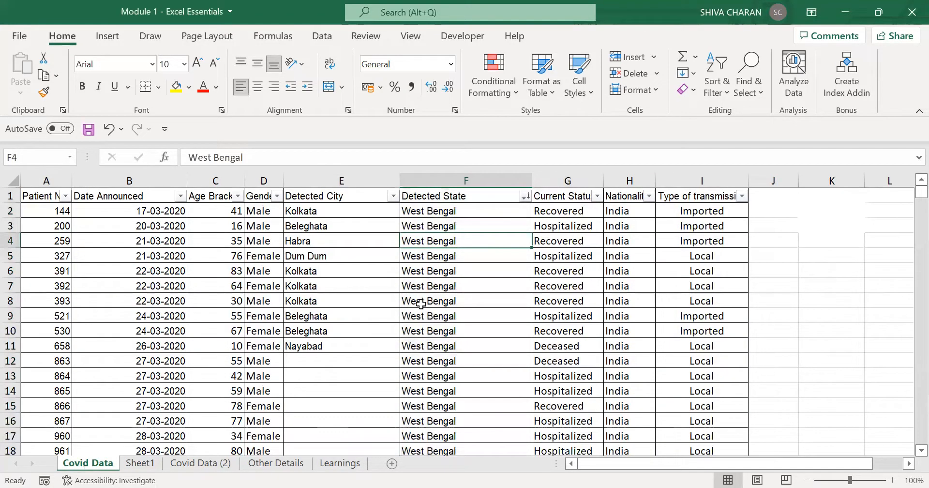
Step: Sort the table by the Age Bracket column from smallest to largest
left_click(215, 212)
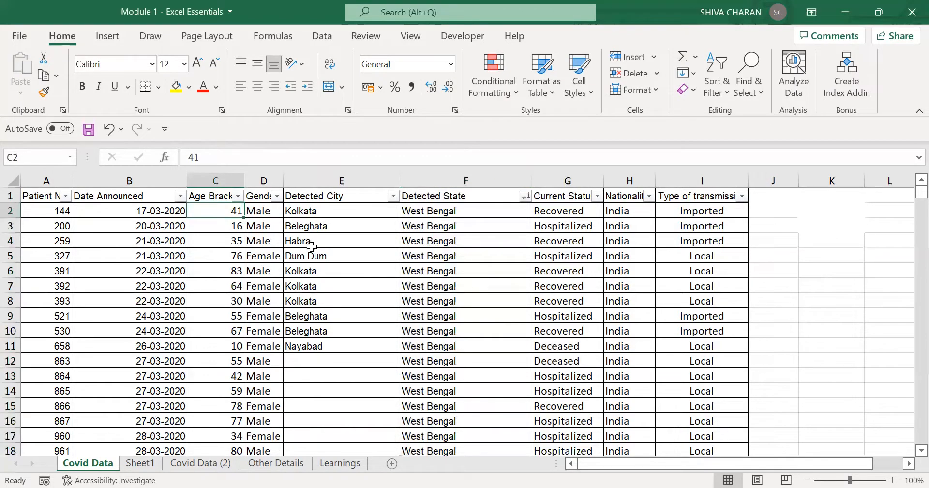
left_click(208, 195)
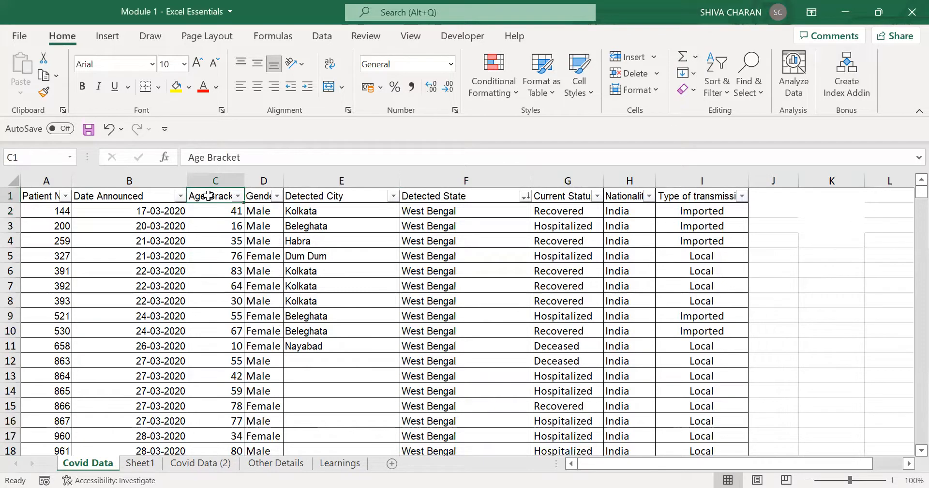
left_click(238, 196)
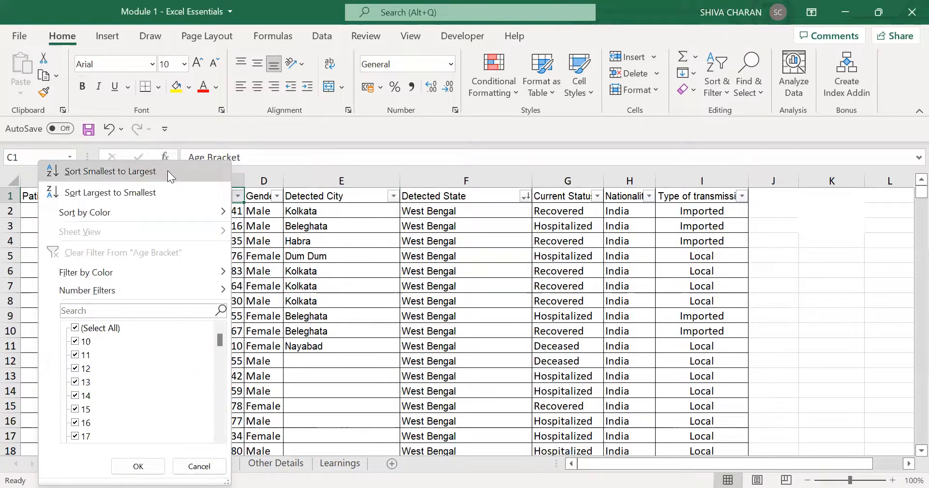
left_click(167, 170)
left_click(218, 209)
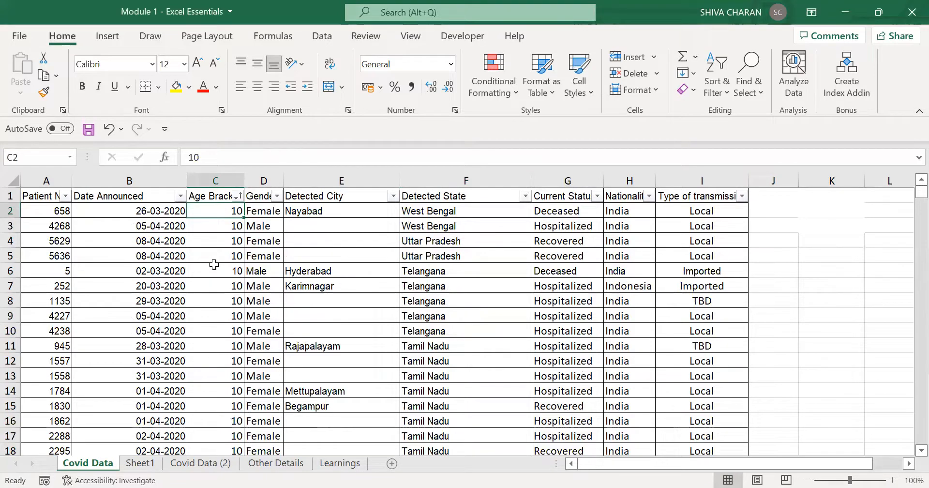
left_click(214, 263)
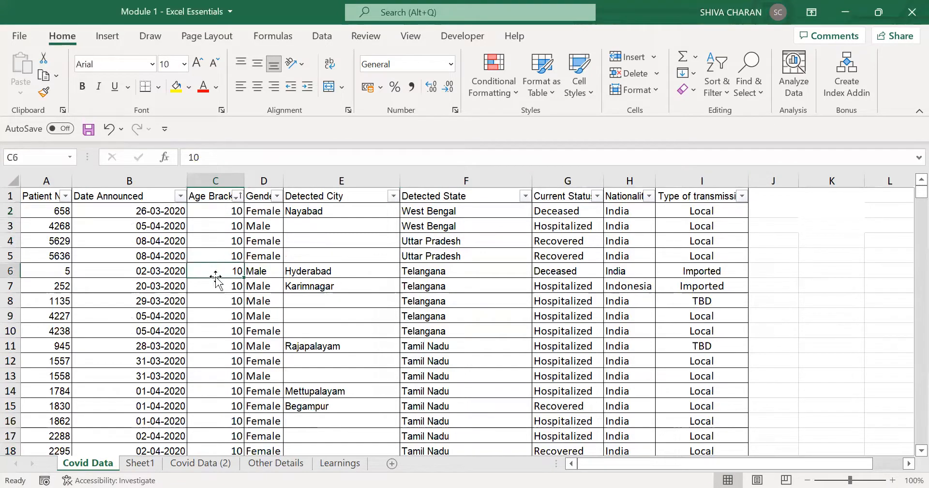
Step: Examine the ascending order of the Age Bracket column through about the first hundred rows, ending back at the table's first rows
scroll(212, 327, "down", 2)
scroll(212, 327, "down", 20)
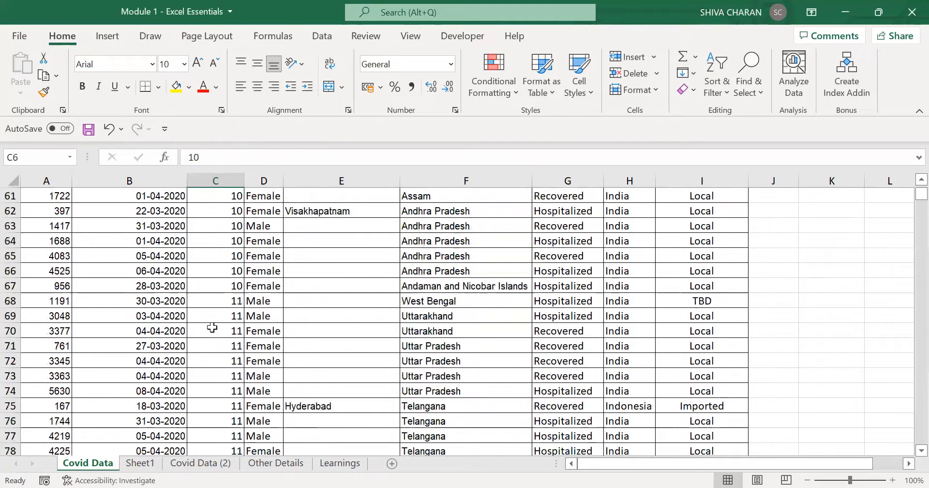
scroll(212, 327, "down", 4)
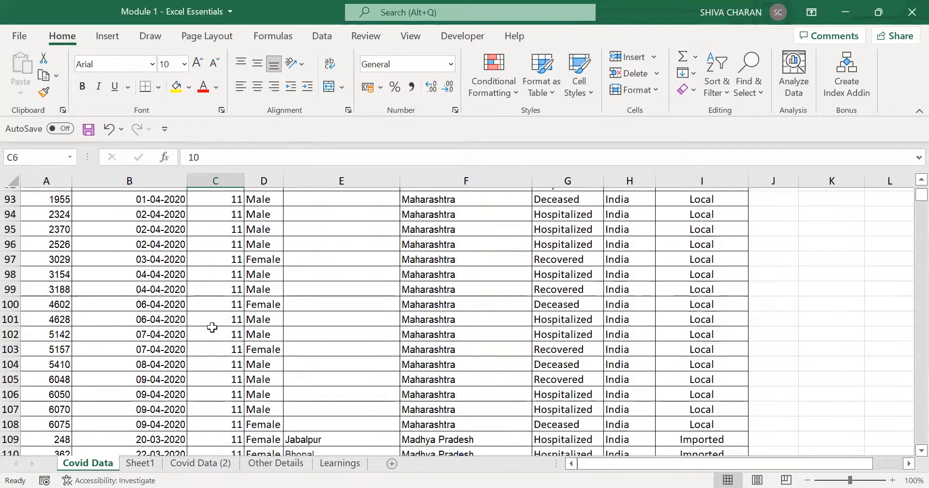
scroll(212, 328, "up", 20)
scroll(212, 327, "up", 8)
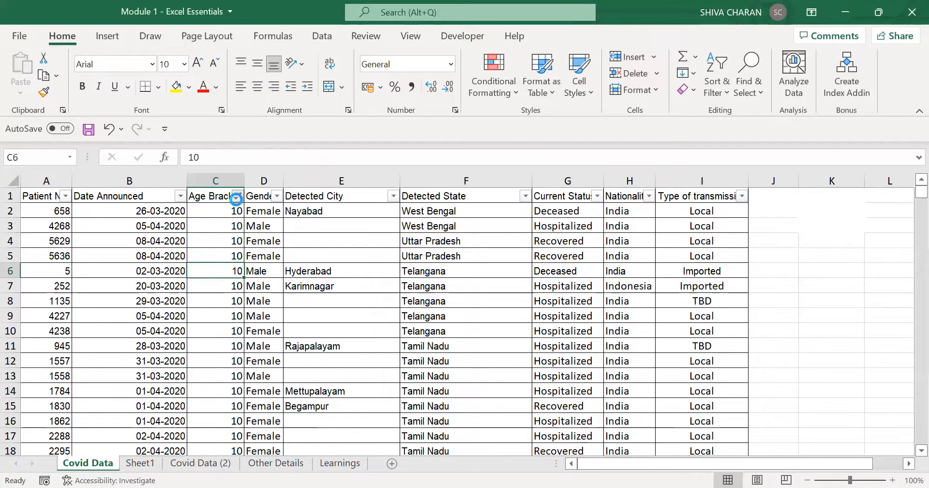
Step: Sort the table by the Age Bracket column from largest to smallest and select its first value
left_click(237, 197)
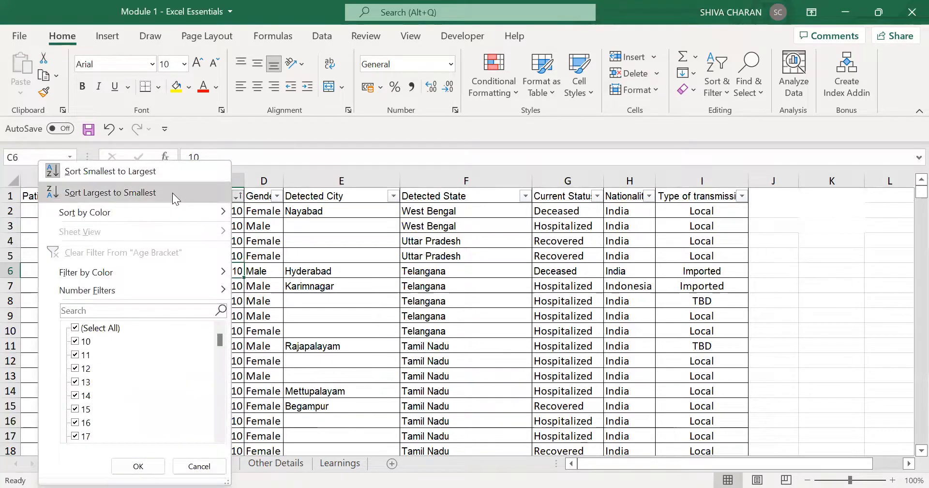
left_click(173, 193)
left_click(216, 213)
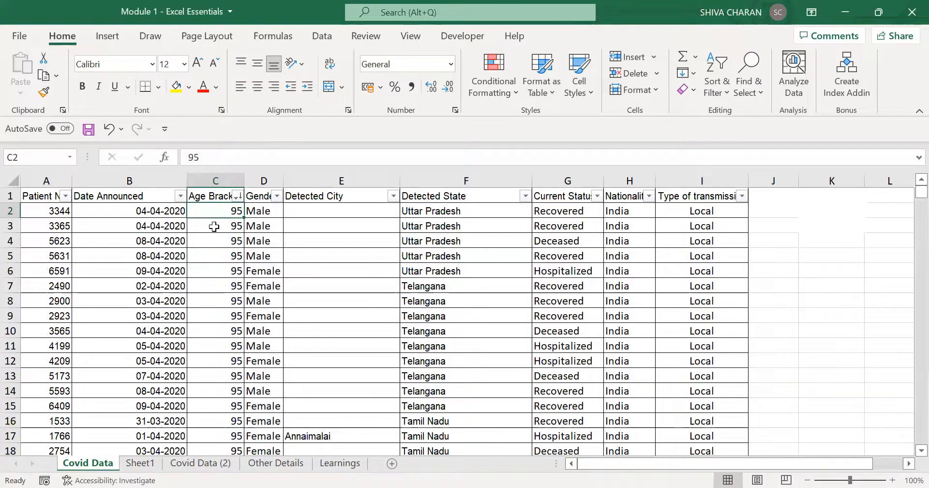
Step: Inspect the first and last entries of the Age Bracket column to check its descending order, ending at cell C2
left_click_drag(219, 218, 223, 342)
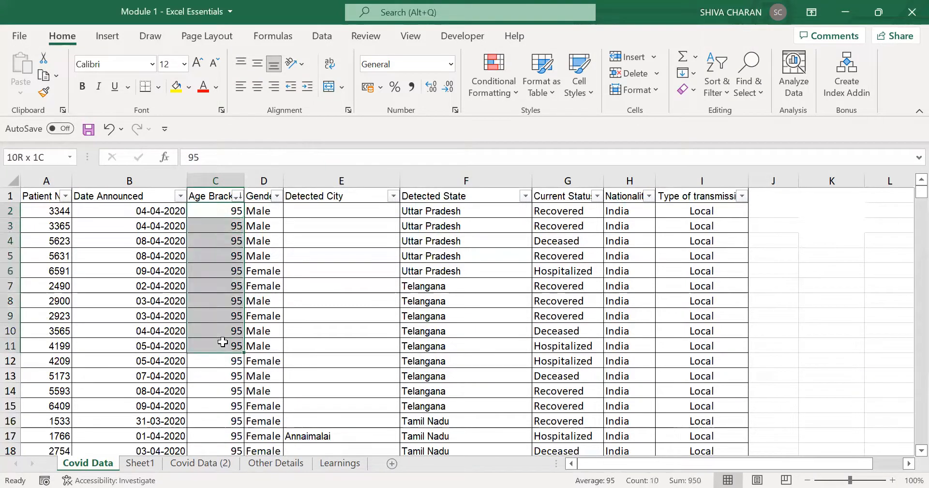
left_click(221, 409)
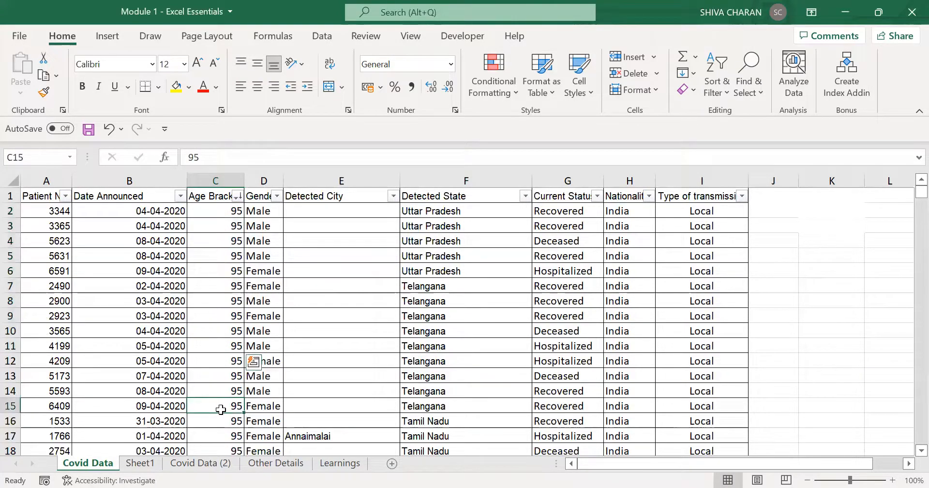
left_click(220, 211)
key("ctrl+shift+Down")
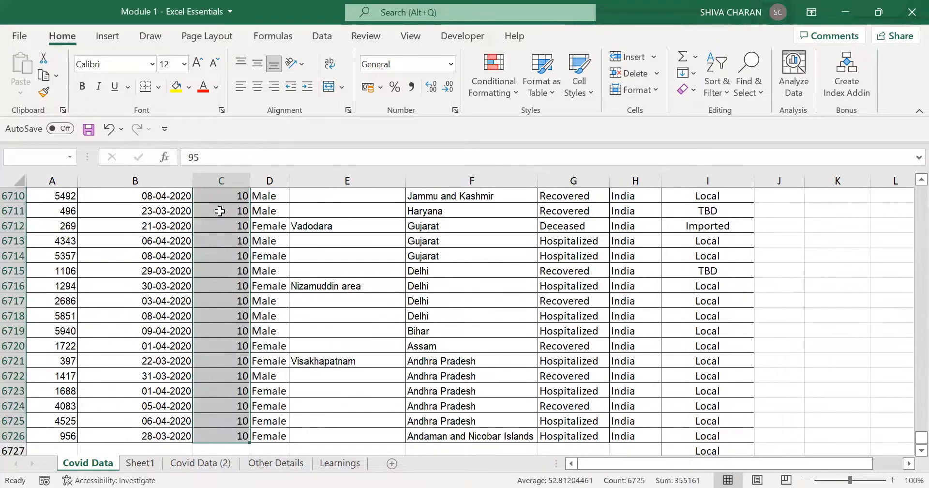
key("ctrl+Up")
left_click(220, 211)
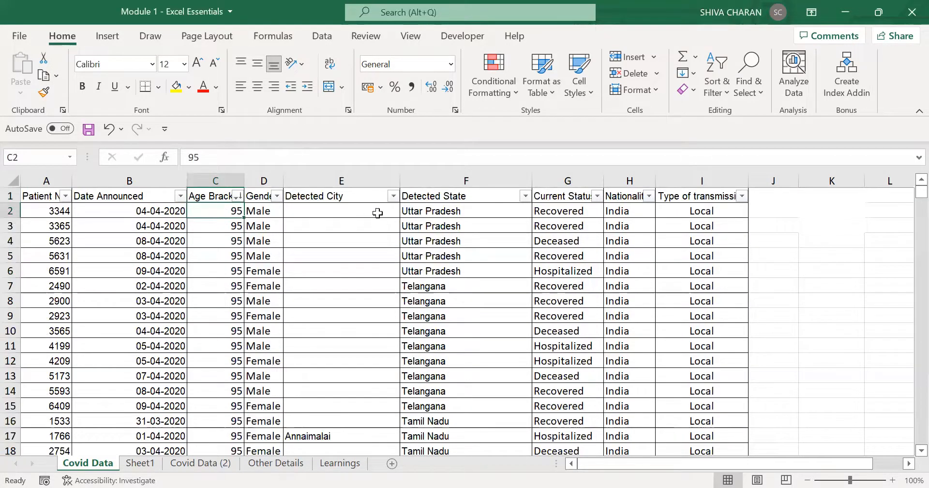
Step: Highlight the Detected State, Age Bracket and Date Announced columns to compare their data types, finishing with Age Bracket selected
left_click(468, 317)
left_click(479, 372)
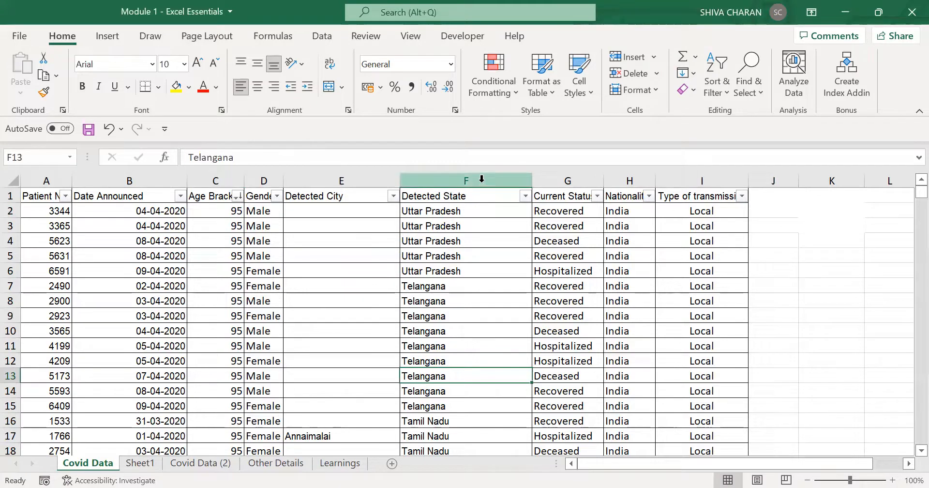
left_click(482, 181)
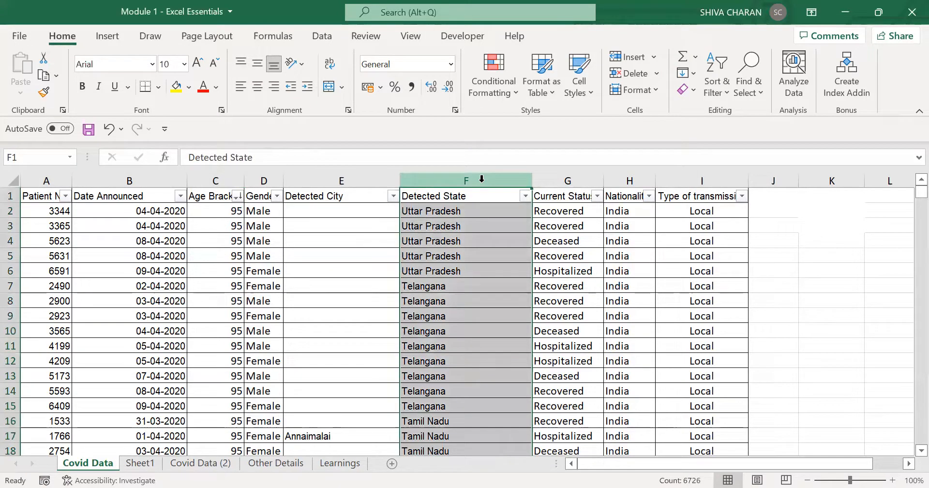
left_click(218, 180, "ctrl")
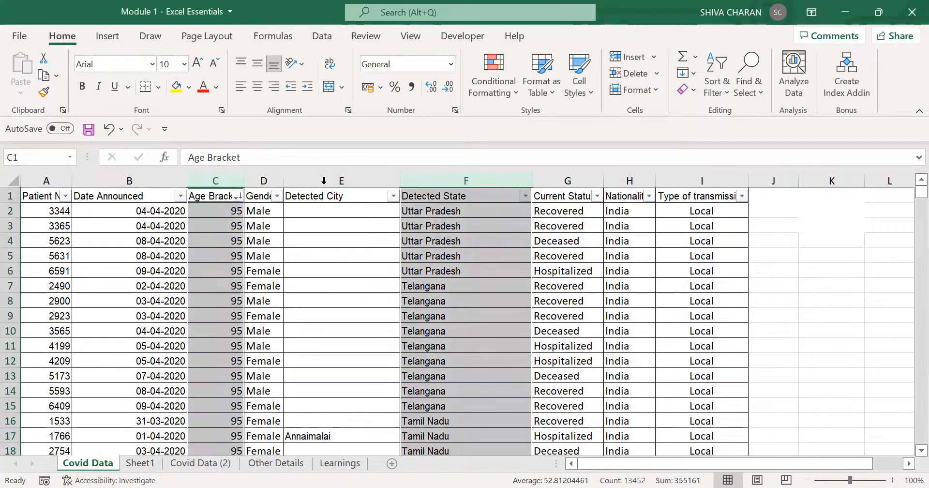
left_click(357, 283)
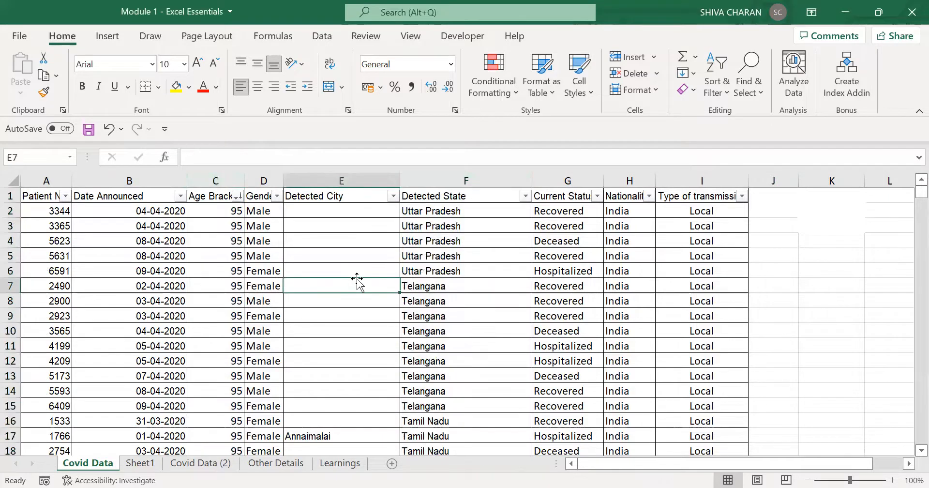
left_click(202, 178)
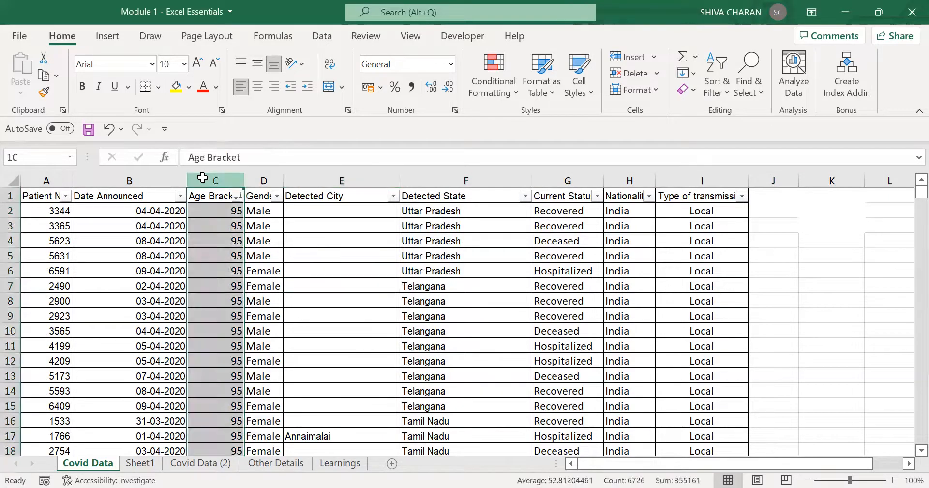
left_click(441, 180)
left_click(160, 180)
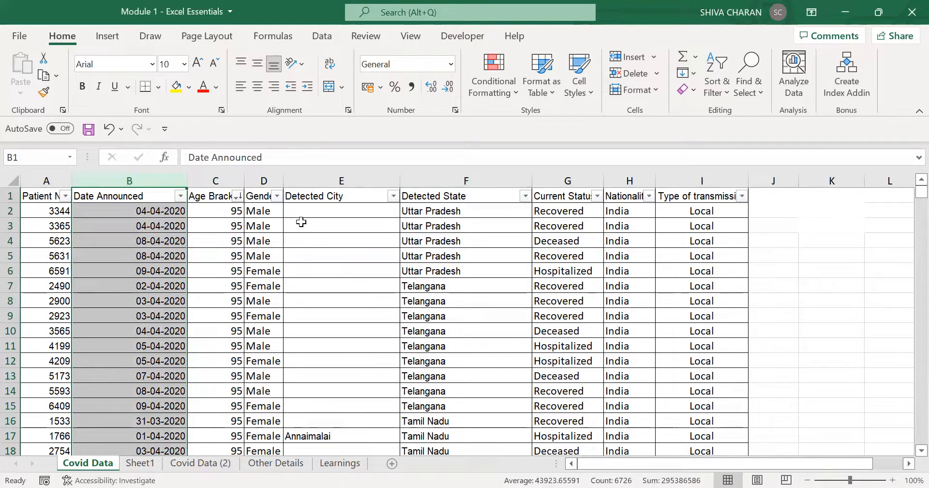
left_click(207, 179)
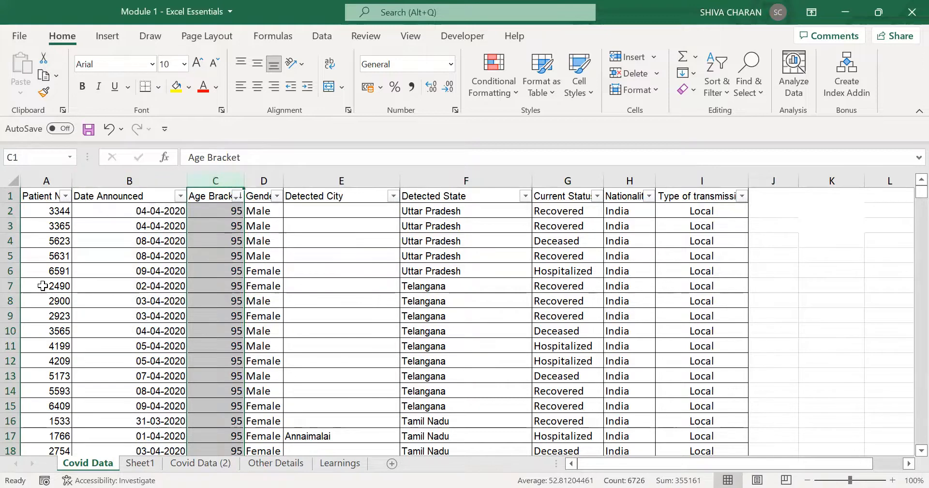
Step: Highlight the complete records in rows 7 and 13 and rows 13 to 16, and view the Age Bracket sort options without applying any
left_click_drag(42, 286, 679, 288)
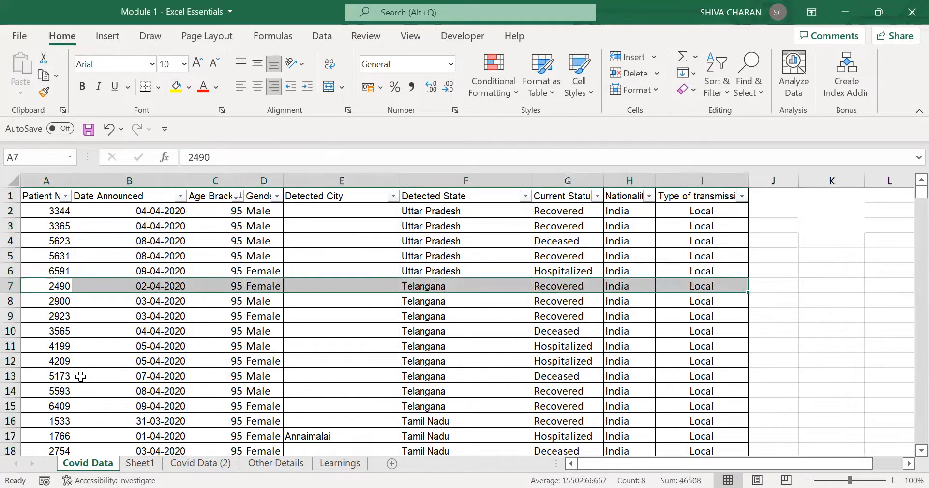
left_click_drag(55, 374, 674, 379)
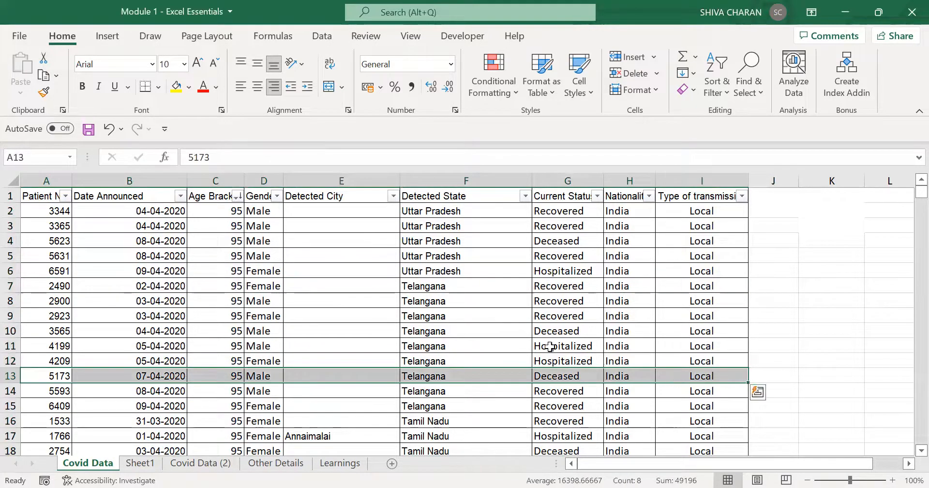
left_click(437, 318)
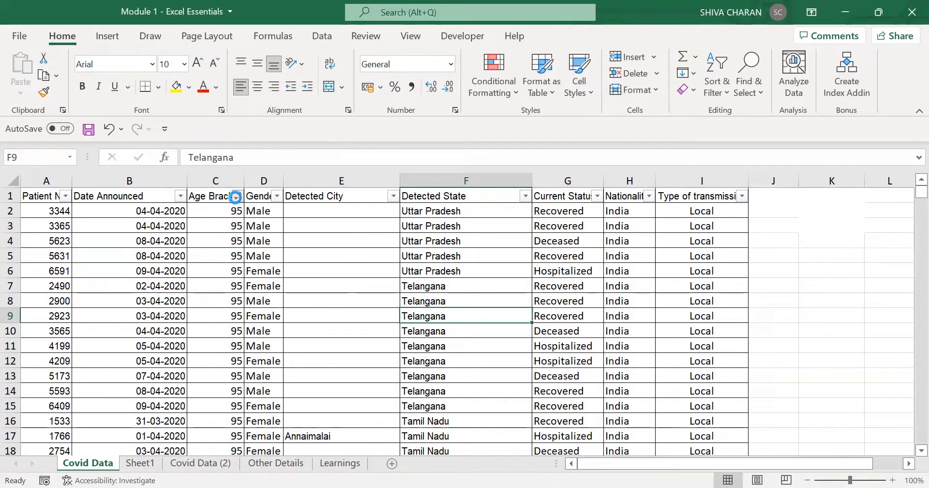
left_click(237, 197)
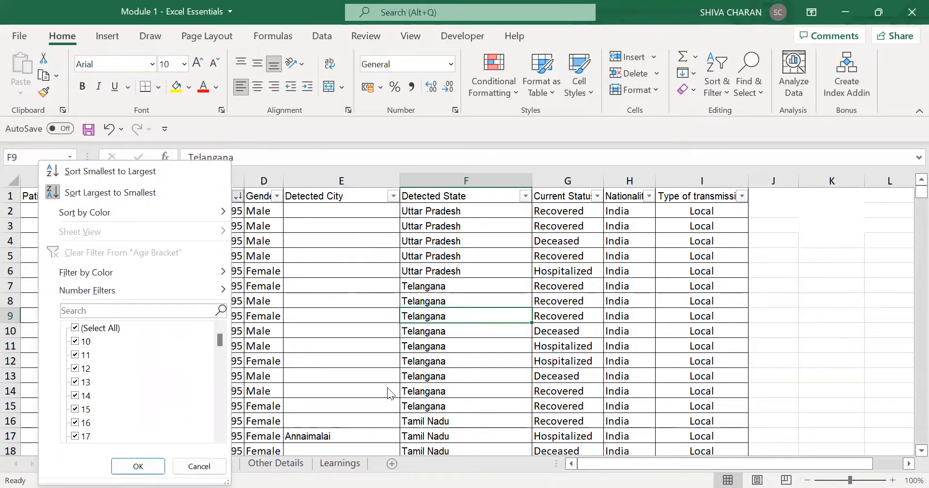
key("Escape")
left_click_drag(52, 375, 704, 419)
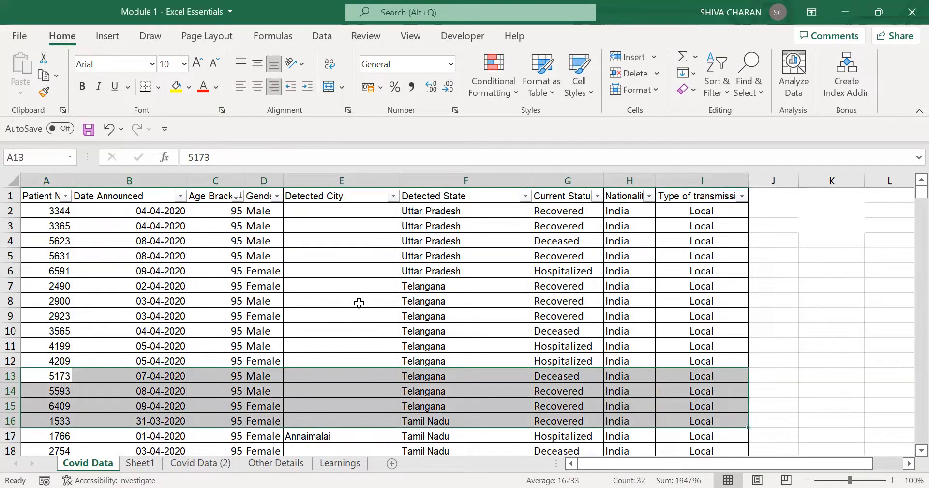
Step: Sort the table by the Age Bracket column from smallest to largest again and select cell F9
left_click(237, 195)
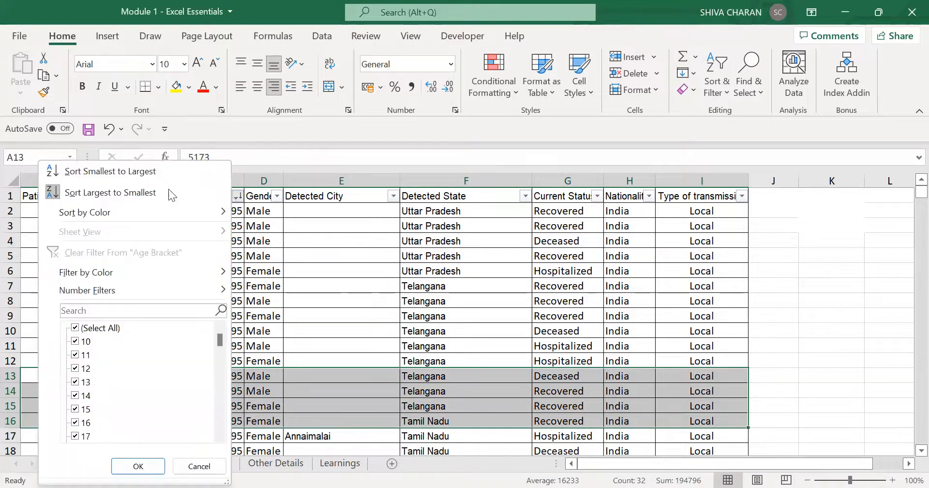
left_click(131, 175)
left_click(445, 316)
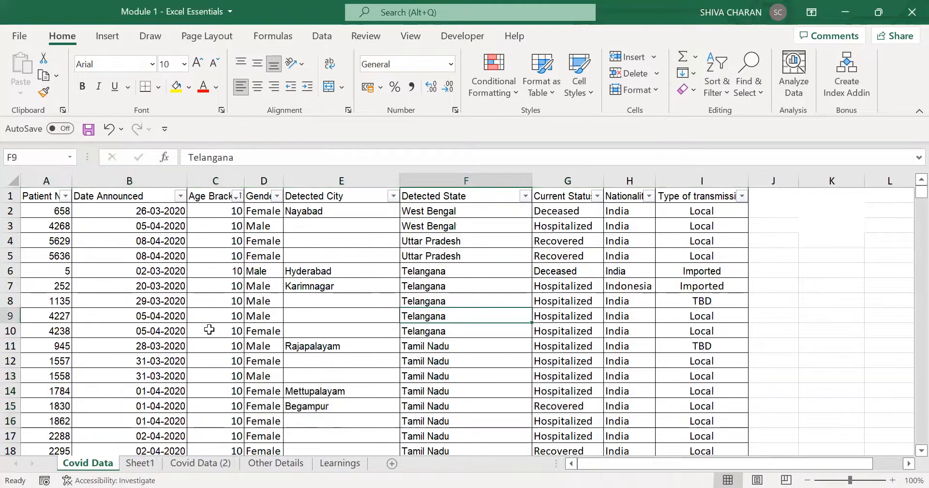
Step: Examine the records in rows 8 to 14 of the re-sorted table and its Detected State and Age Bracket columns
left_click(147, 306)
left_click(674, 393, "shift")
left_click(674, 392)
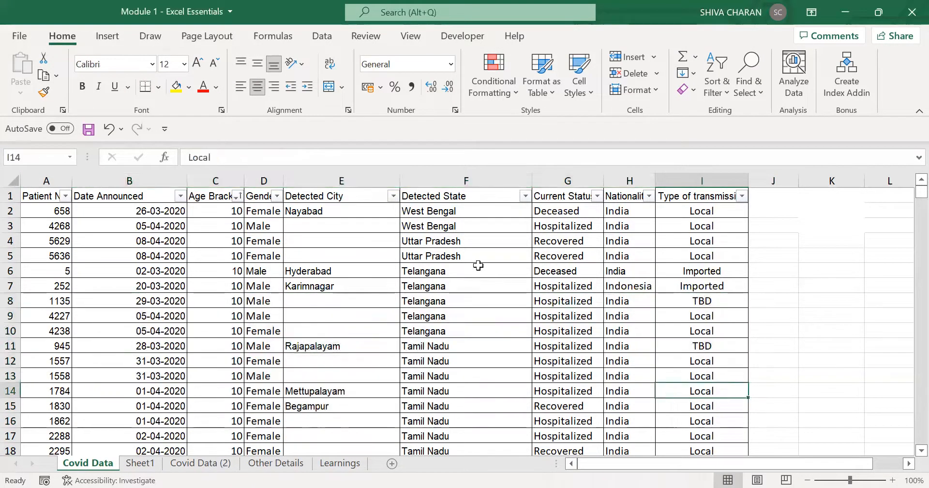
left_click(478, 265)
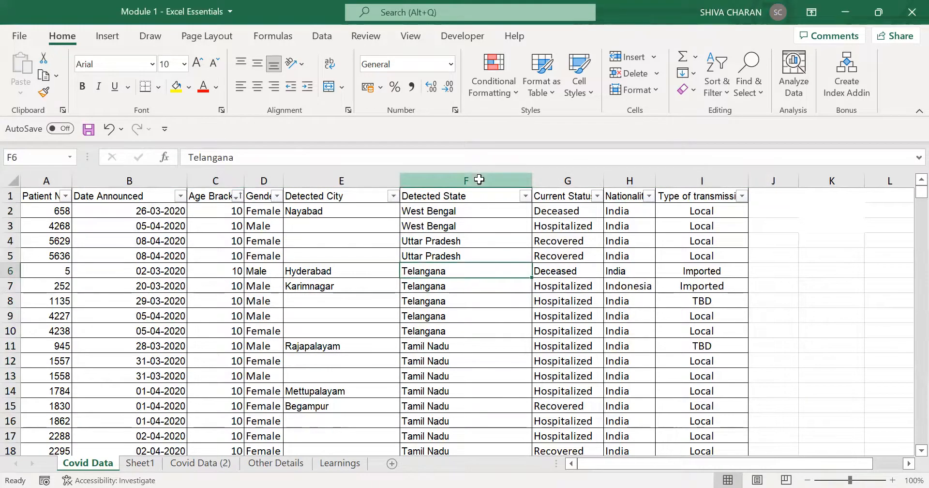
left_click(479, 179)
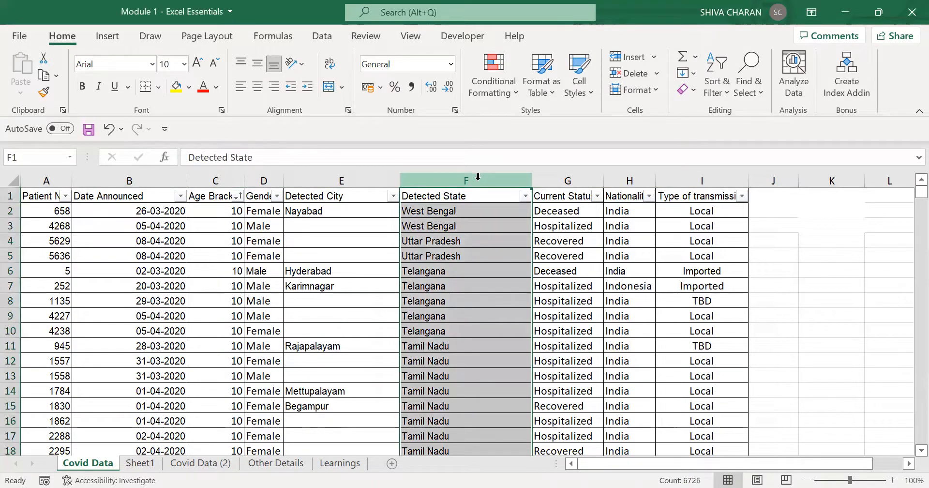
left_click_drag(478, 177, 293, 177)
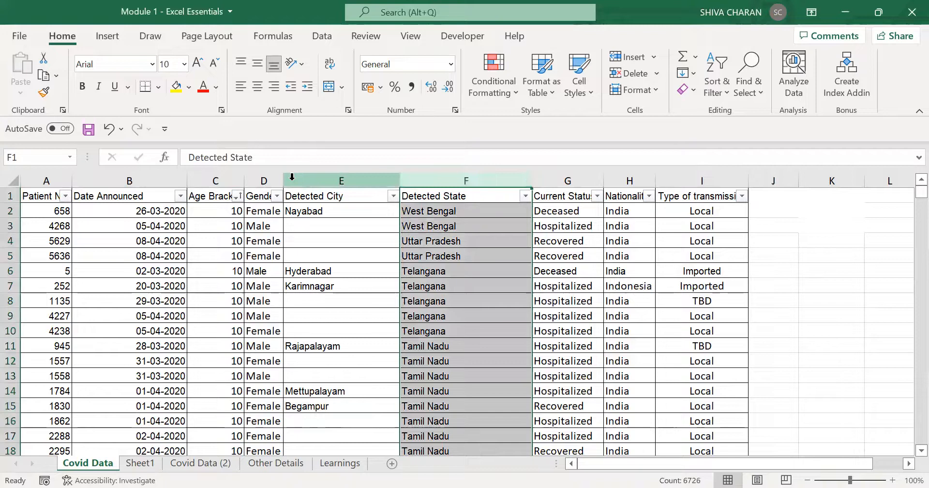
left_click(217, 178)
left_click(496, 310)
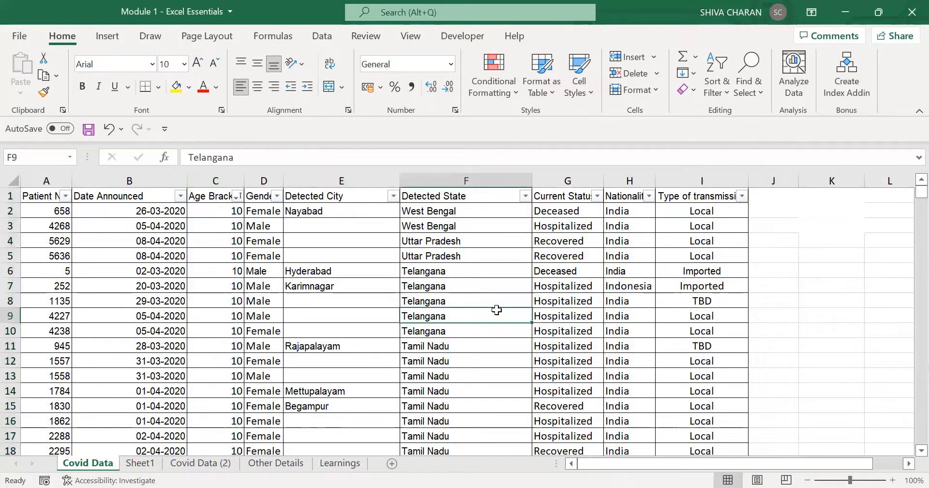
Step: Review the Number and Date sorting types in the Sheet1 notes
left_click(141, 464)
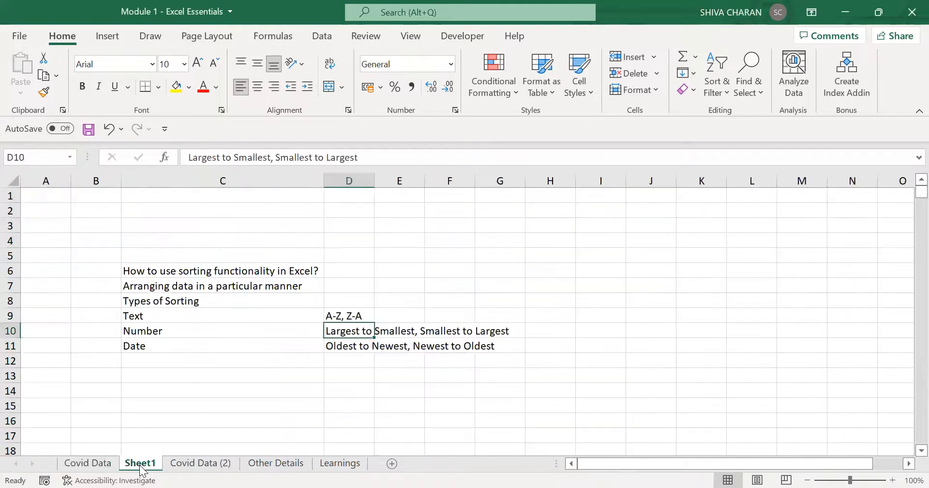
left_click(235, 329)
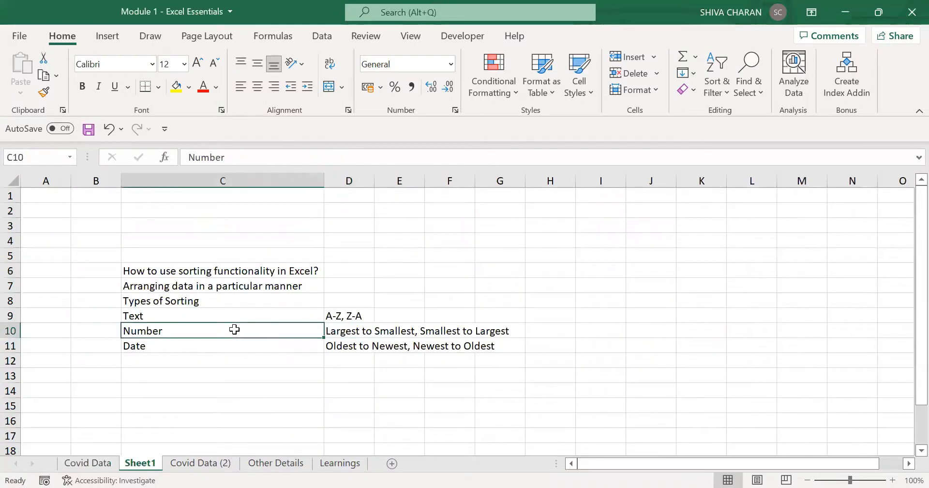
left_click(264, 345)
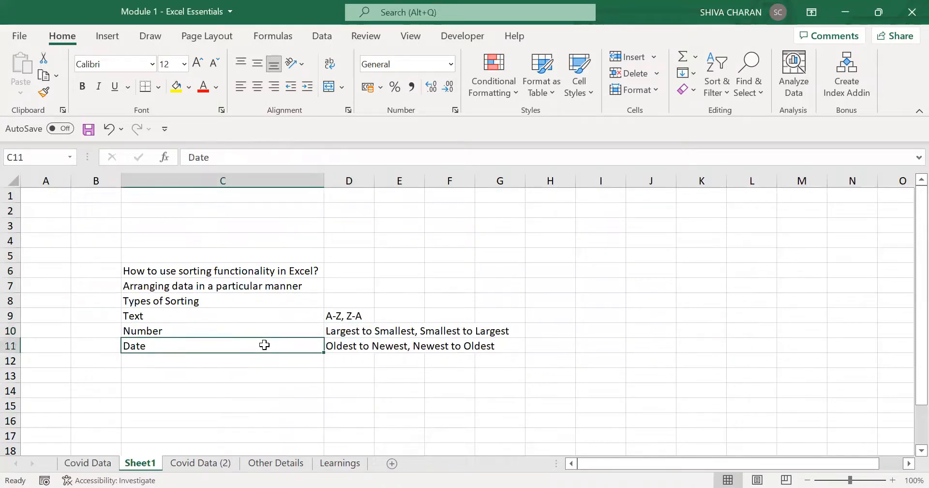
Step: Sort the Covid Data table by the Date Announced column from oldest to newest and select the date in cell B3
left_click(89, 463)
left_click(148, 197)
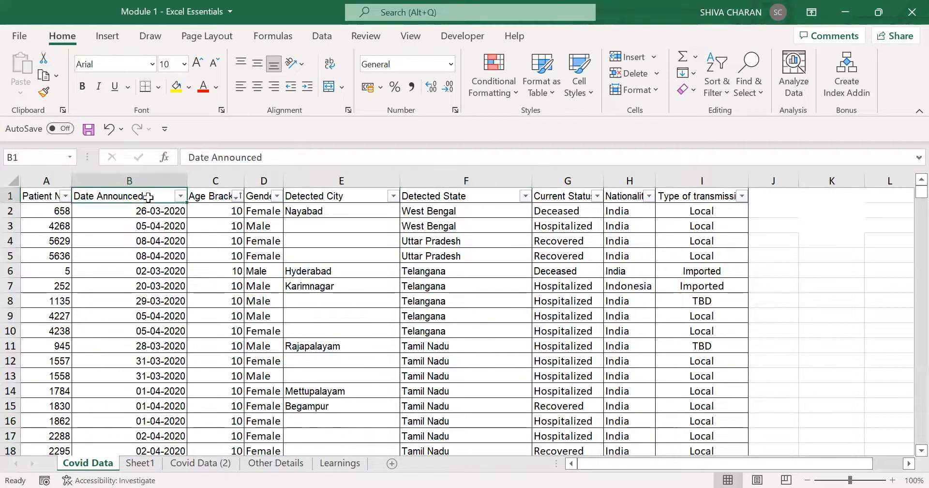
left_click(181, 196)
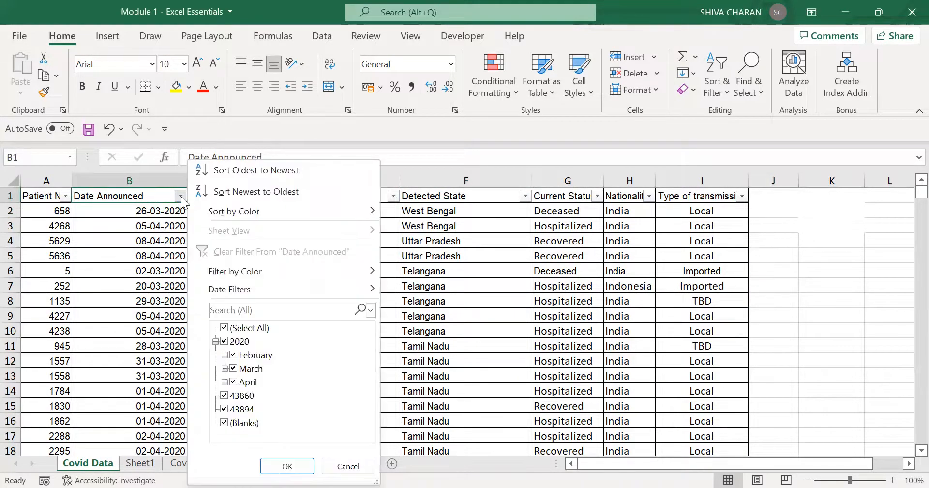
left_click(263, 170)
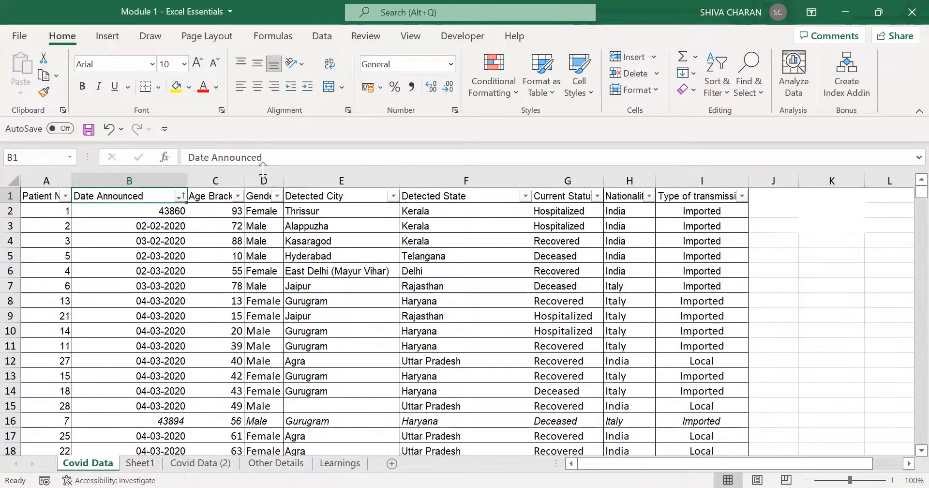
left_click(159, 250)
left_click(145, 225)
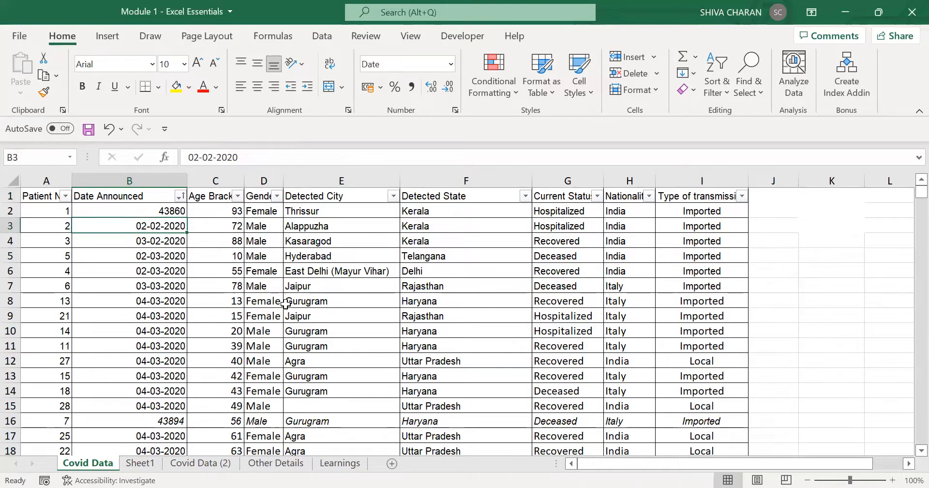
Step: Sort the Covid Data table by the Date Announced column from newest to oldest and select cell B2
key("ctrl+shift+Down")
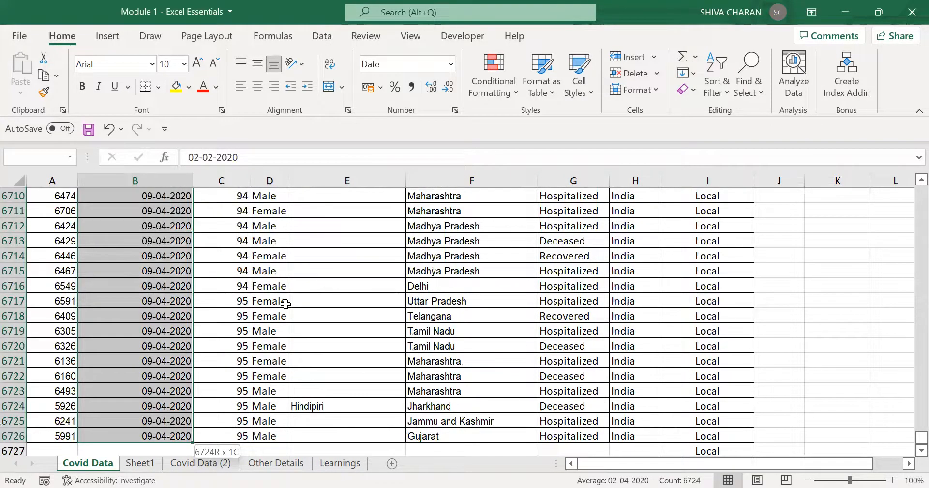
key("ctrl+shift+Up")
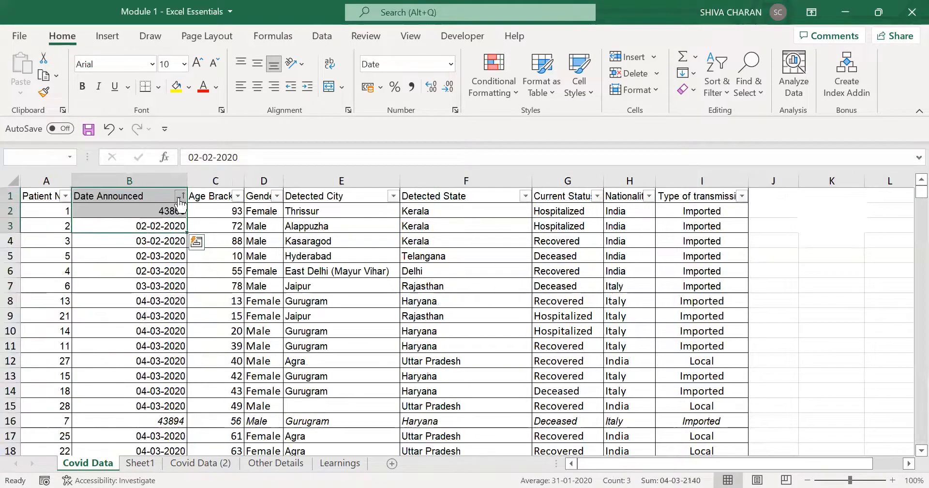
left_click(178, 197)
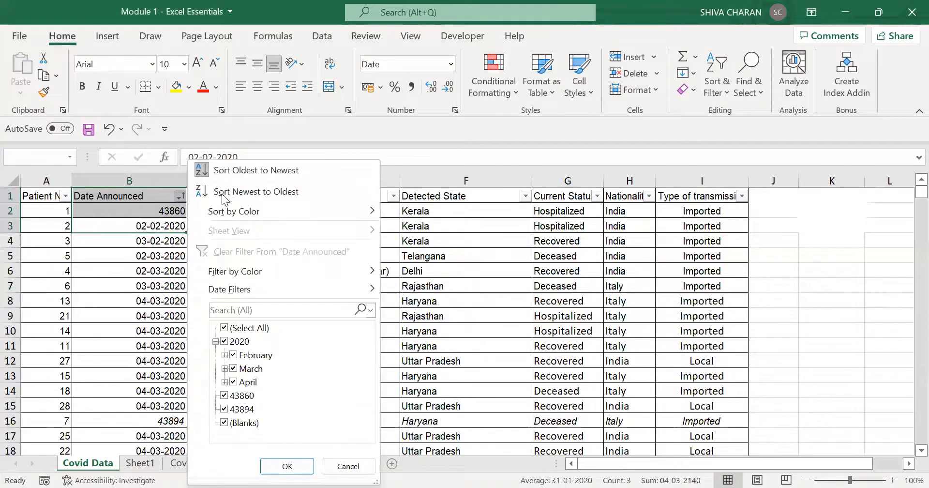
left_click(247, 193)
left_click(170, 210)
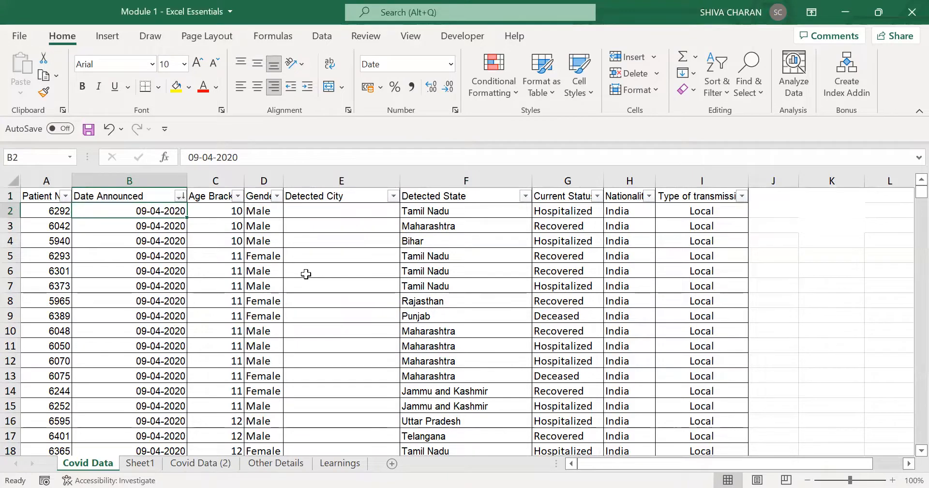
Step: Examine the re-sorted Date Announced column down to its last record and return to the first rows
key("ctrl+shift+Down")
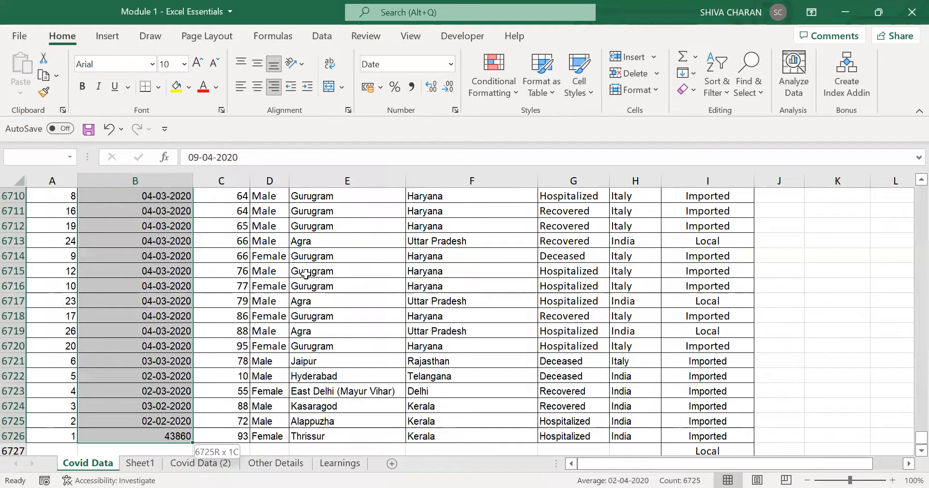
key("ctrl+BackSpace")
left_click(211, 299)
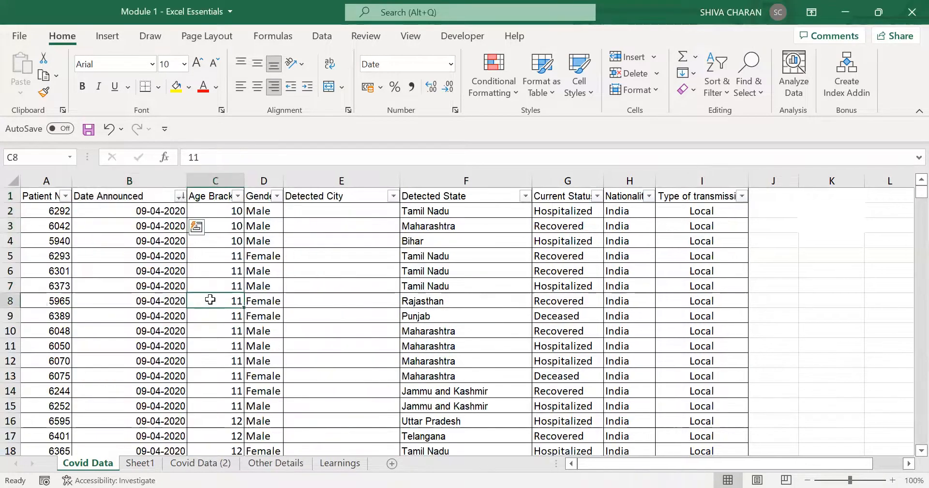
left_click(129, 213)
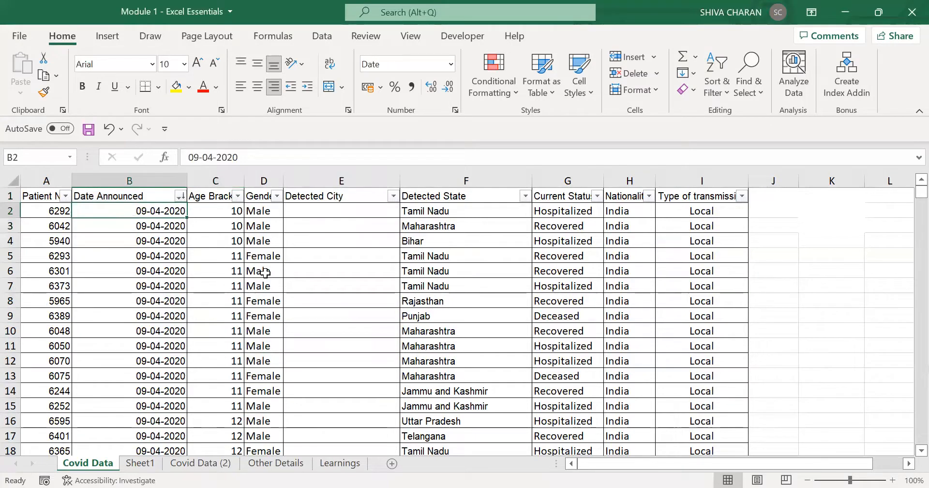
left_click(315, 268)
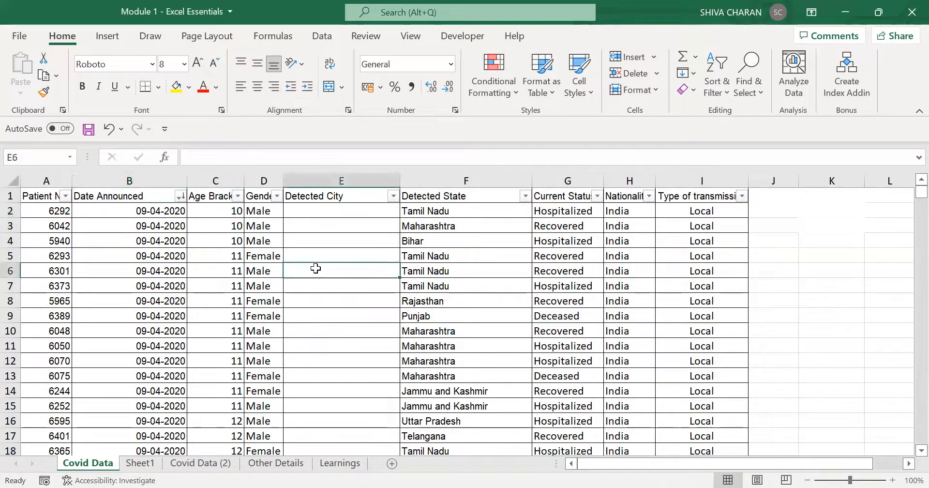
Step: Zoom in to 175% and go through the table's header cells from Patient No. to Detected City
scroll(316, 268, "up", 4)
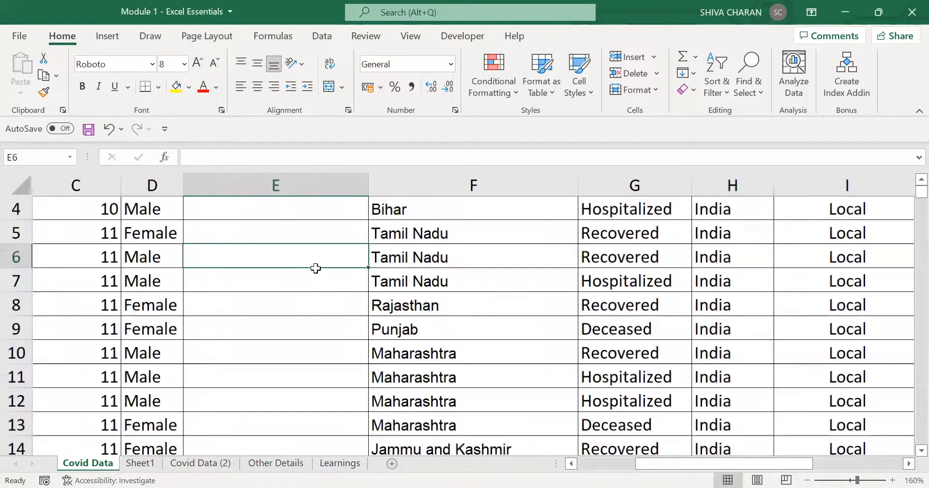
scroll(316, 268, "up", 1)
scroll(315, 268, "up", 2)
scroll(264, 265, "left", 1)
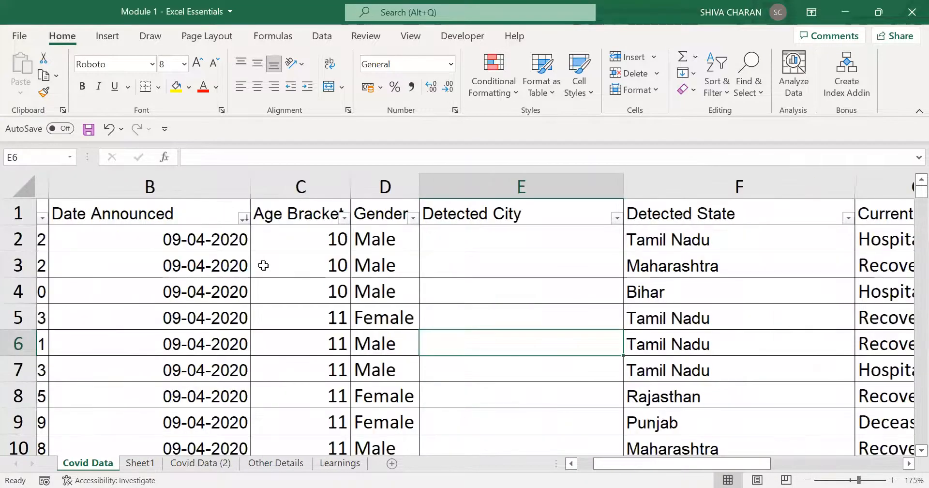
scroll(263, 265, "left", 1)
left_click(95, 219)
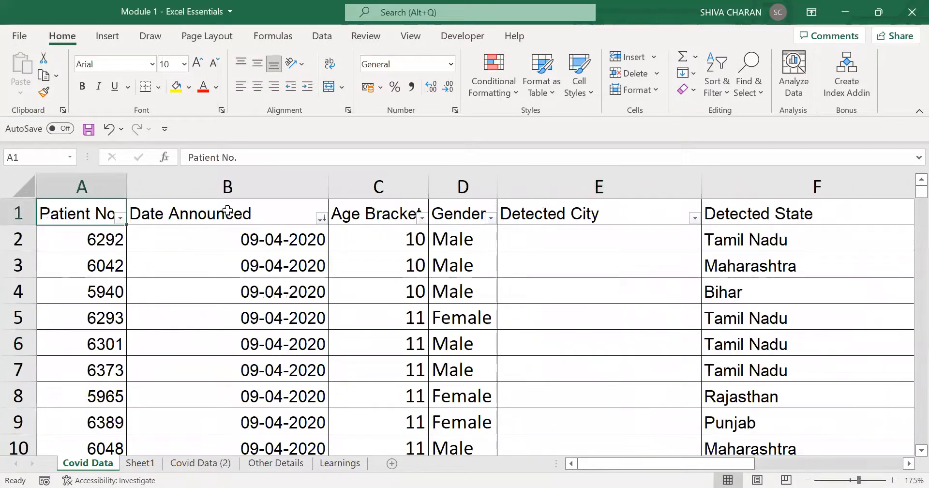
left_click(306, 211)
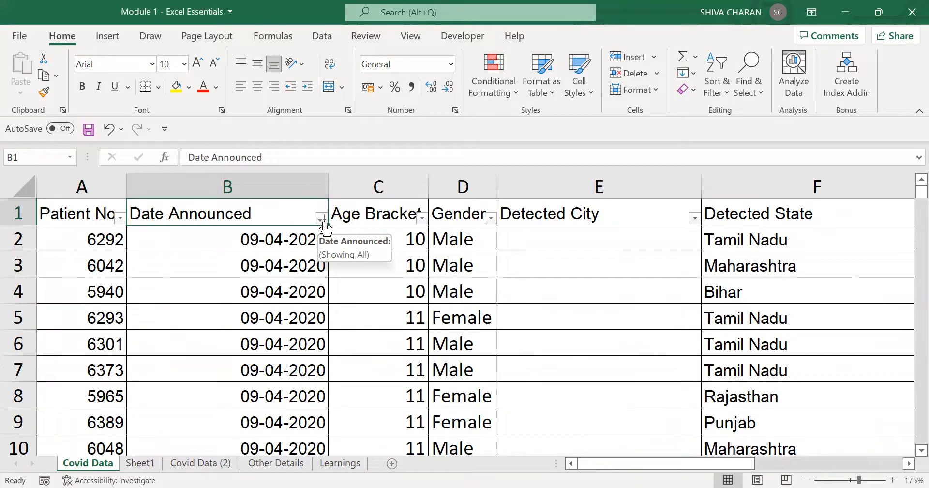
left_click(266, 191)
left_click(274, 208)
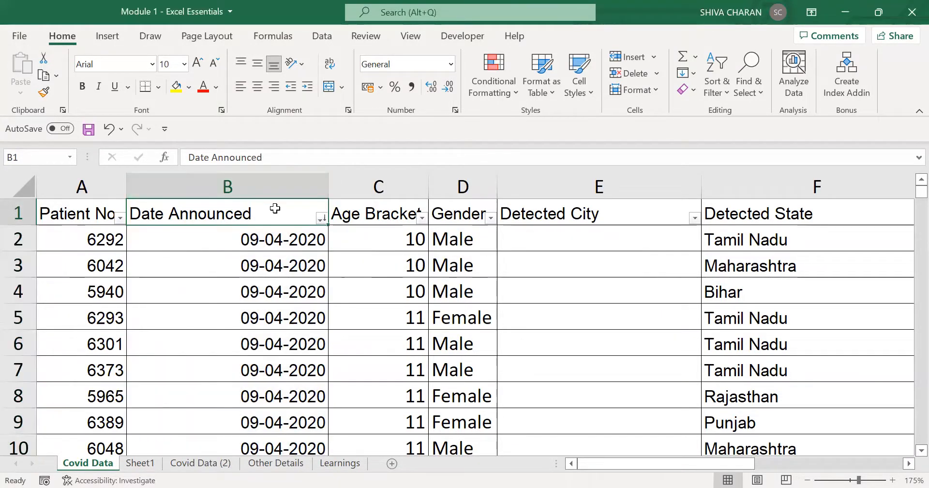
left_click(353, 213)
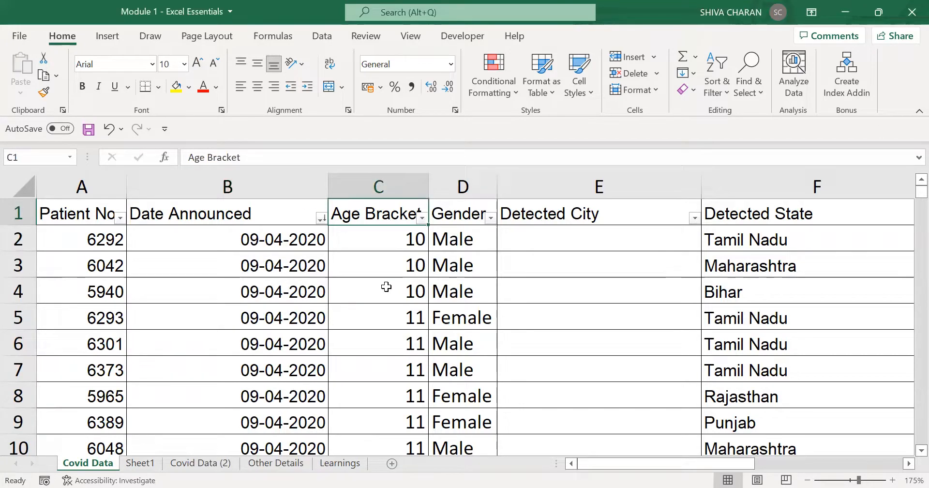
key("Right")
key("Right")
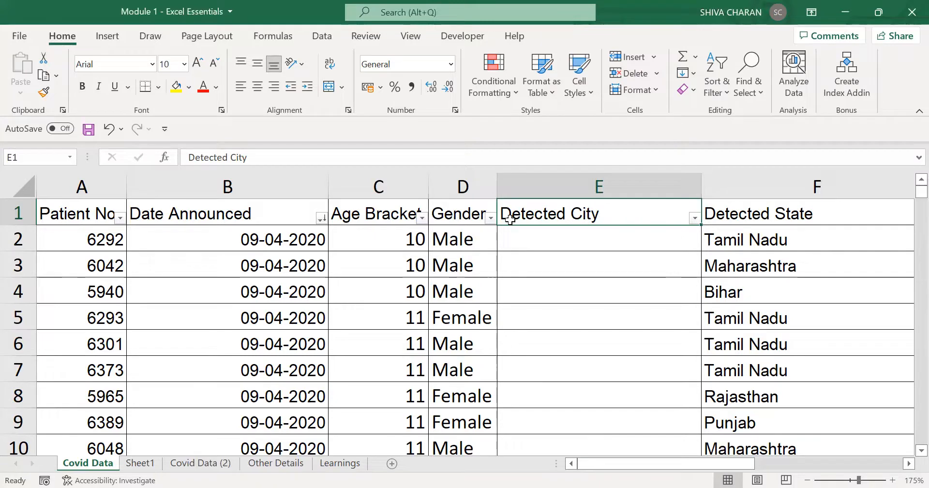
Step: Highlight the whole Date Announced column and return the sheet's zoom to 100%
left_click(288, 184)
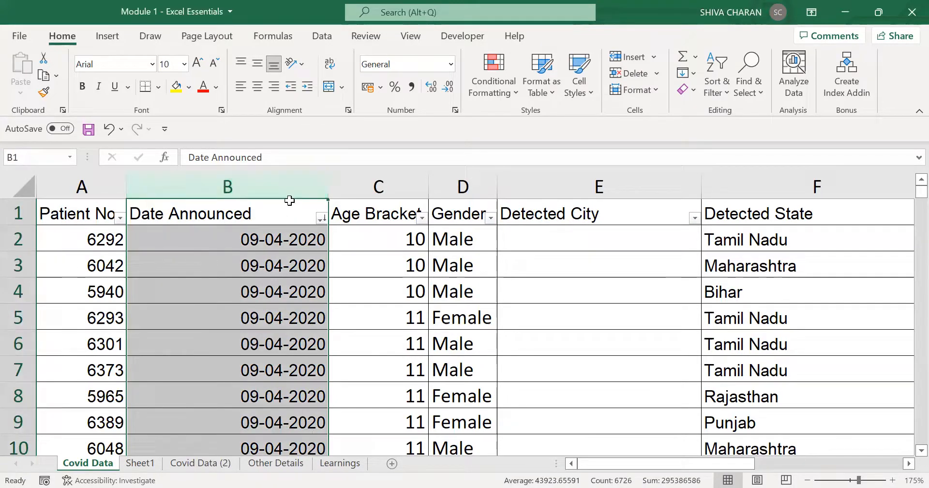
left_click(359, 267)
left_click(275, 212)
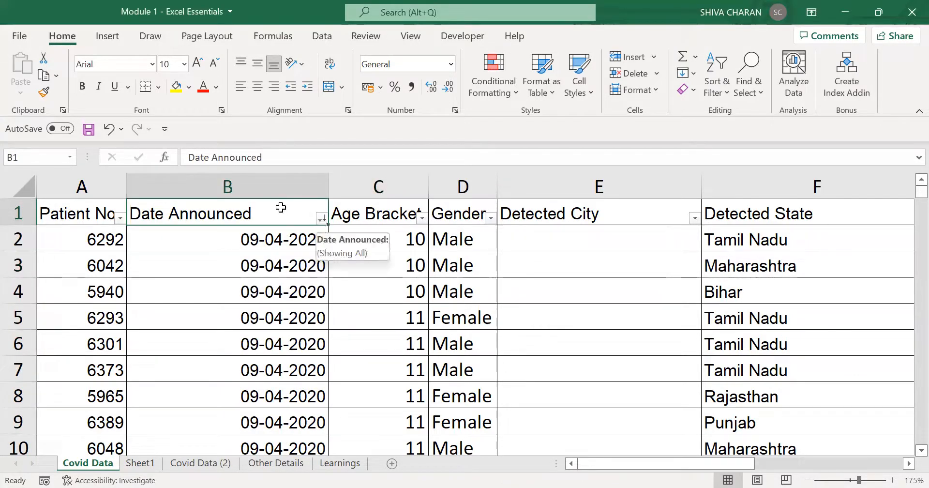
left_click(228, 184)
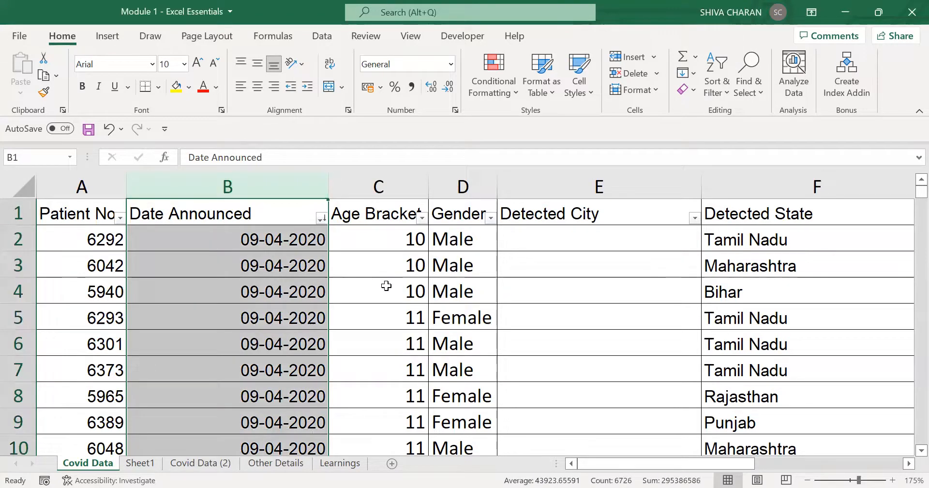
scroll(386, 285, "down", 1, "ctrl")
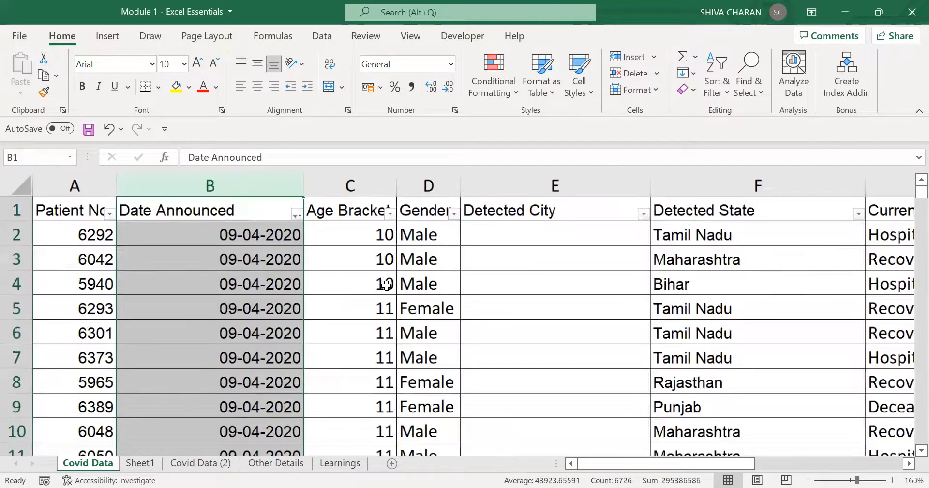
scroll(386, 285, "down", 1, "ctrl")
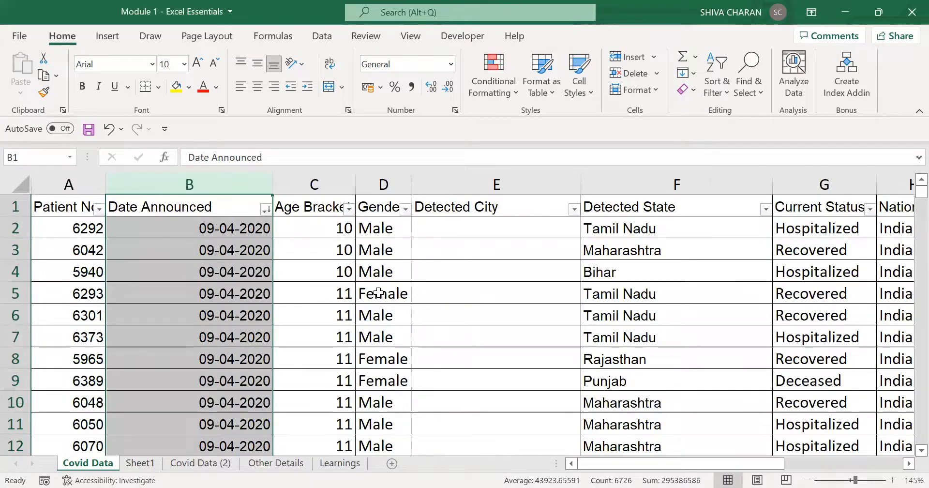
scroll(379, 292, "down", 2, "ctrl")
scroll(379, 292, "down", 1, "ctrl")
left_click(379, 294)
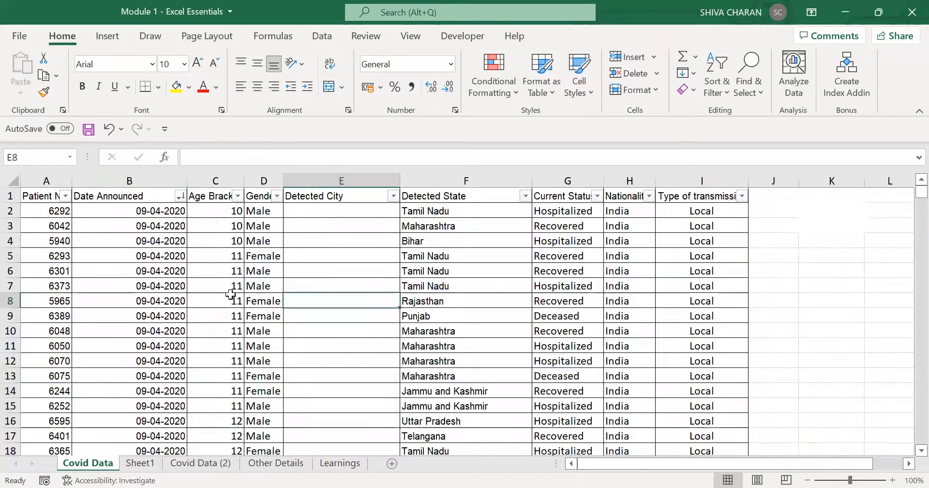
Step: Widen the Nationality column slightly and undo the width change
left_click(294, 255)
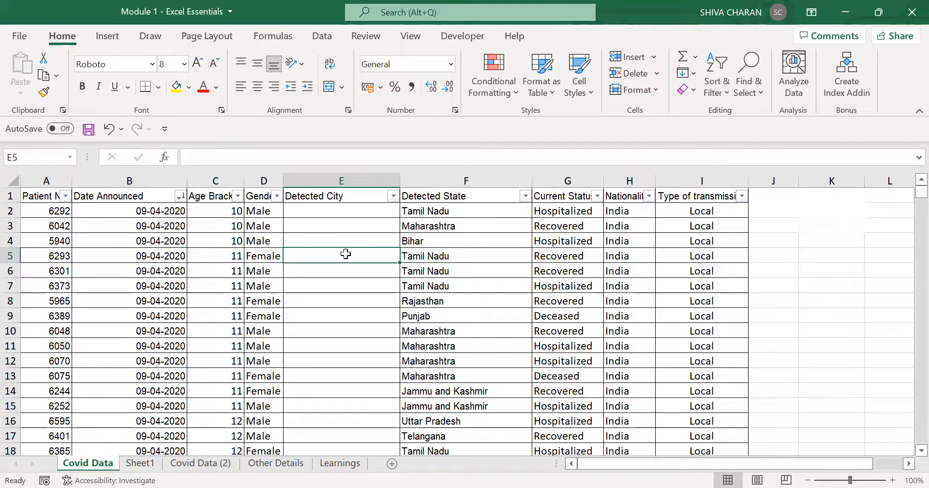
left_click(515, 283)
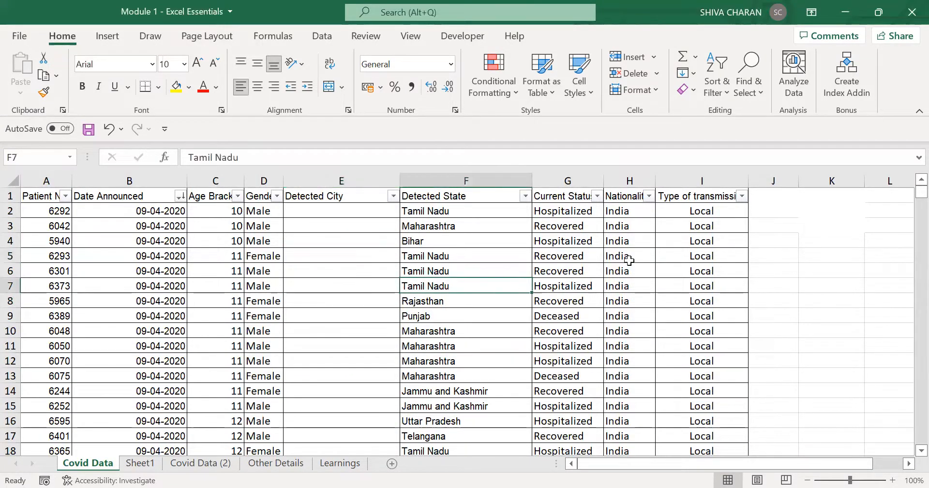
left_click_drag(657, 176, 663, 176)
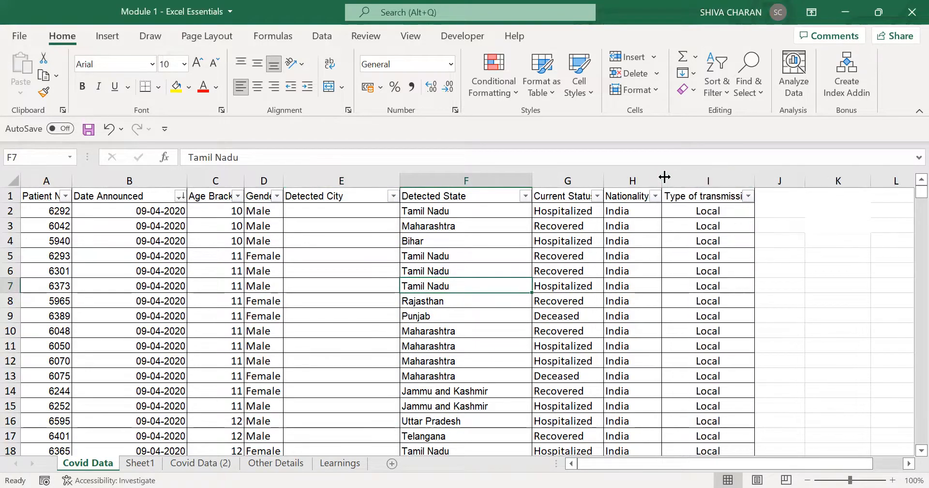
left_click(611, 331)
left_click(801, 331)
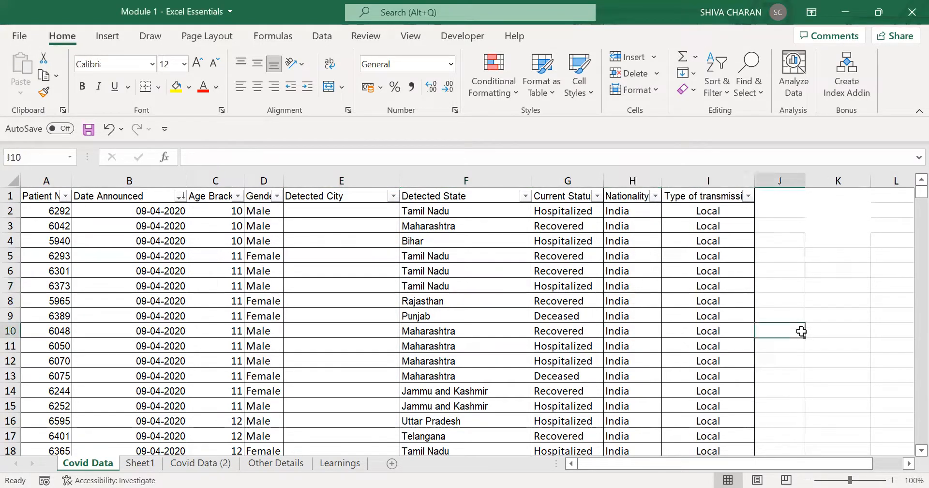
left_click(844, 331)
key("ctrl+z")
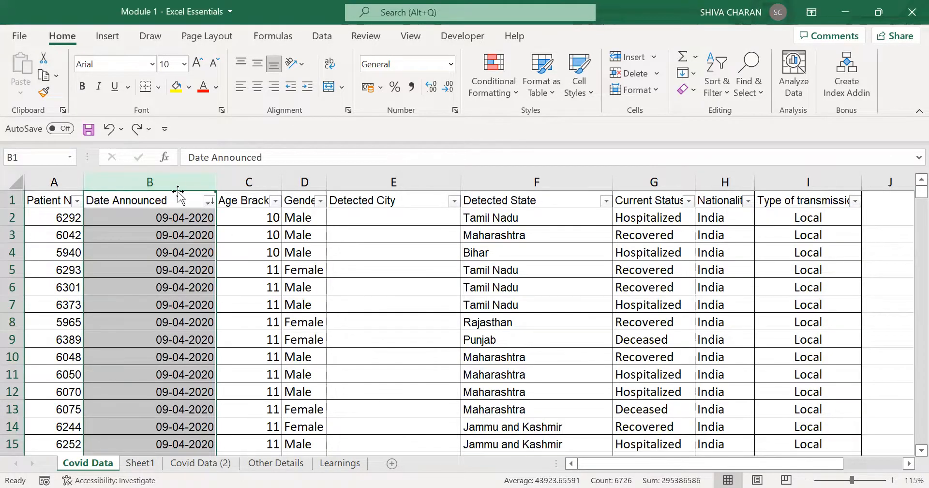
Step: Highlight the headers and first records of the table, first A1:I11 and again A1:I10
left_click(294, 285)
left_click_drag(59, 199, 771, 382)
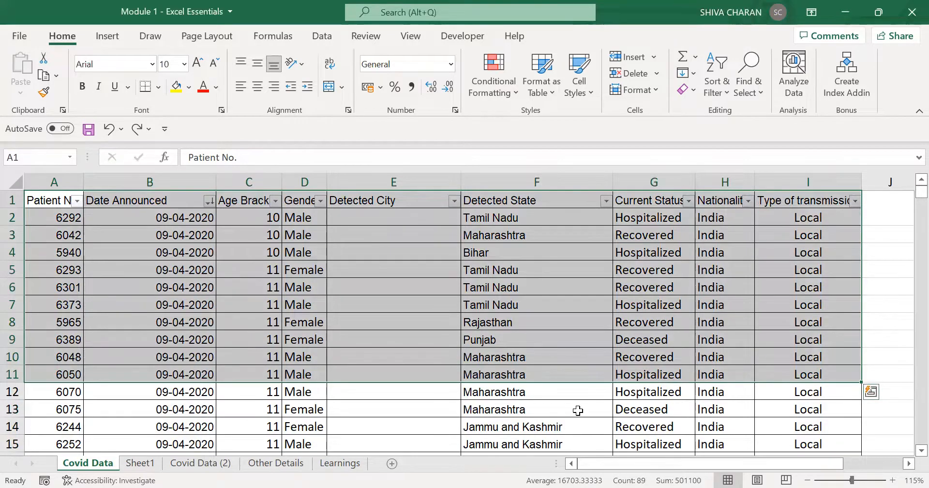
left_click(578, 410)
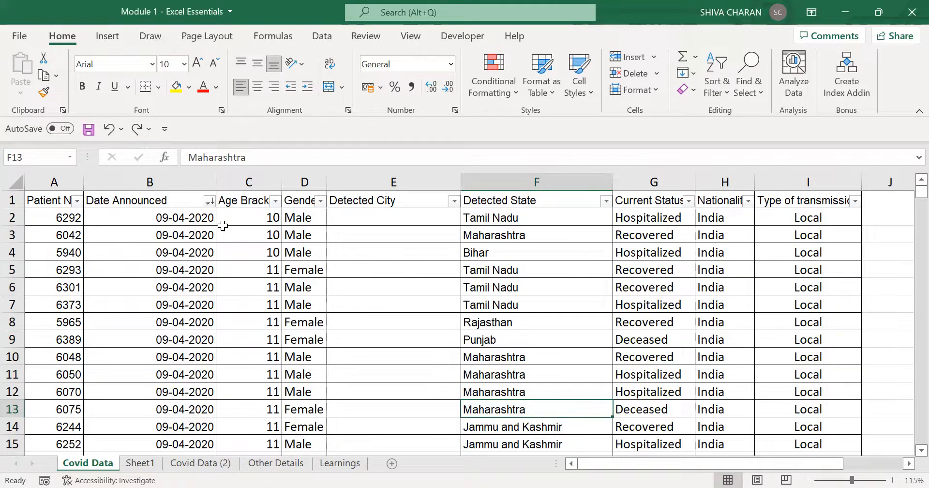
left_click_drag(58, 202, 839, 359)
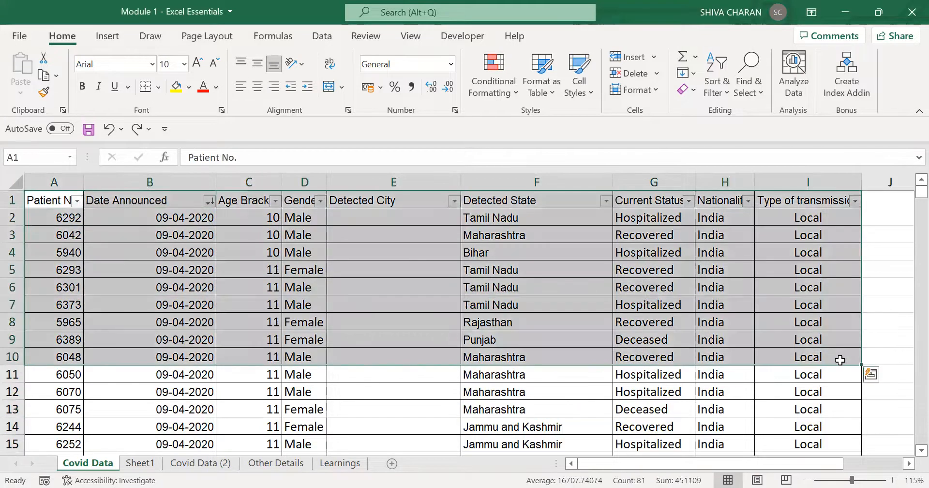
left_click(646, 426)
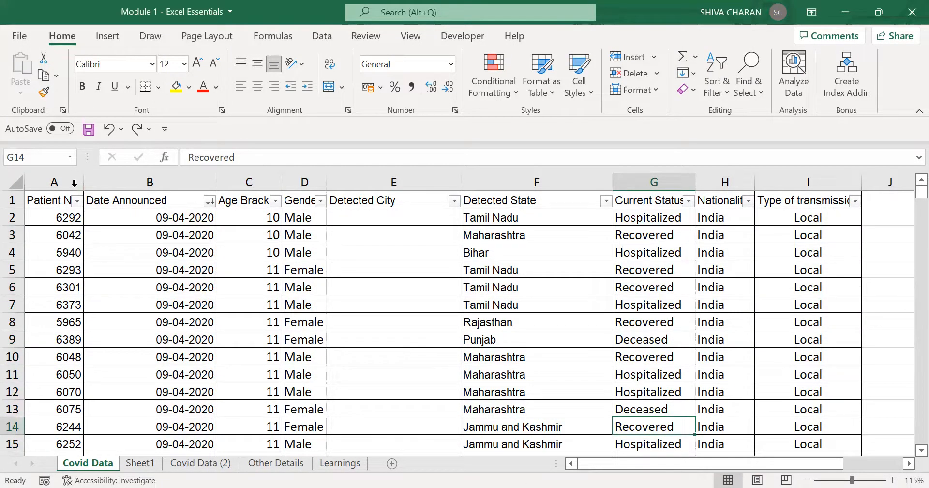
Step: Highlight the whole Patient No. column and the records in A2:I13
left_click(57, 181)
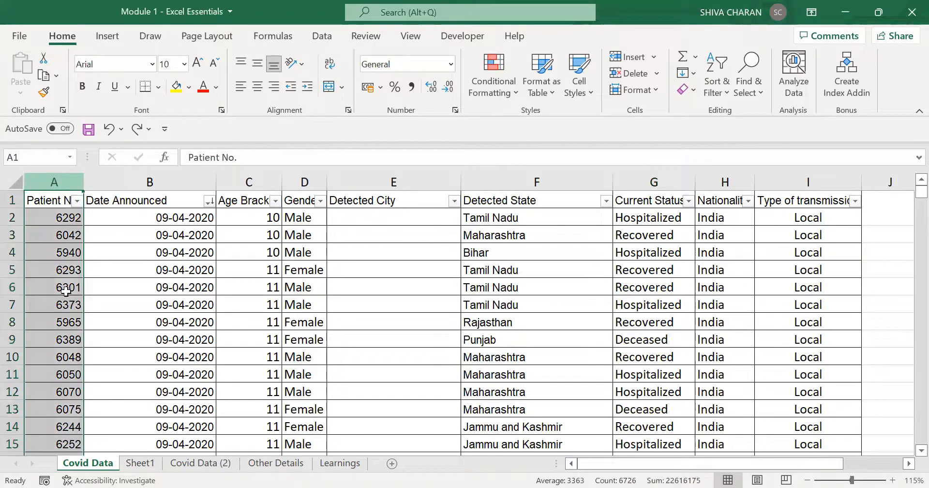
left_click(163, 290)
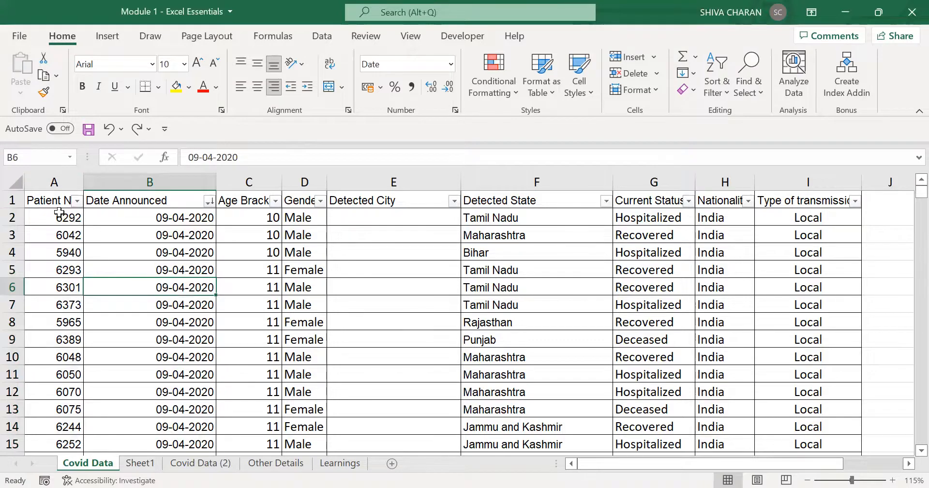
left_click_drag(59, 212, 761, 415)
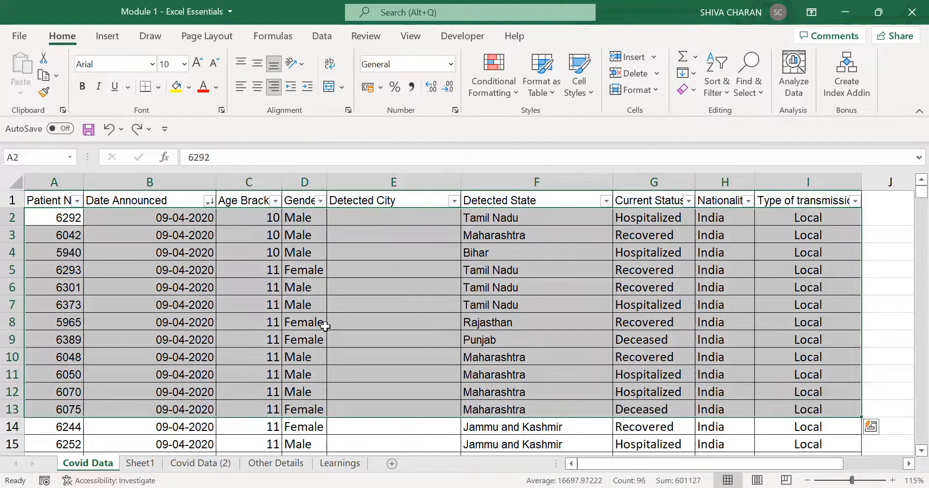
Step: Sort the Covid Data table by Patient No. from smallest to largest
left_click(170, 283)
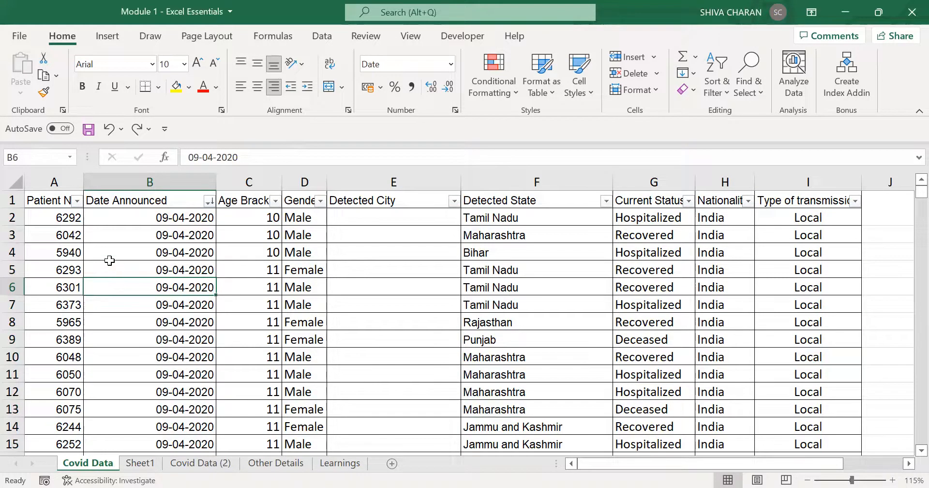
left_click(77, 200)
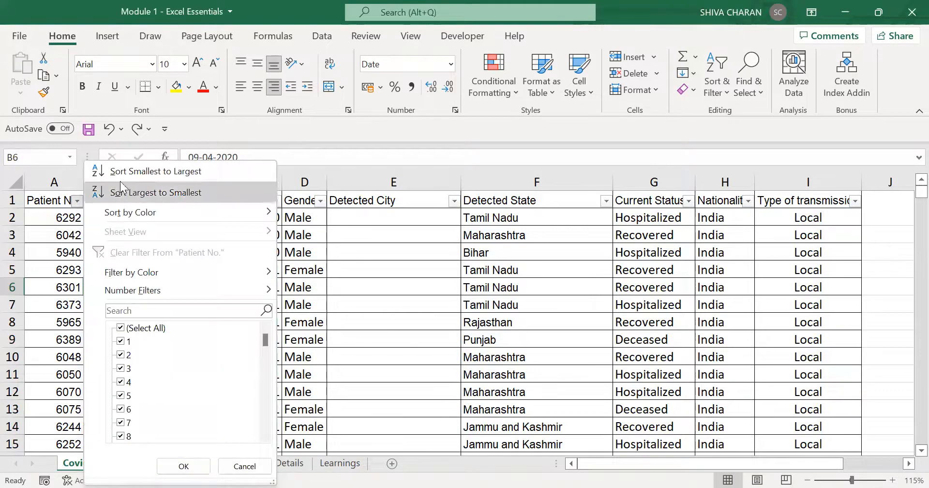
left_click(155, 172)
left_click(280, 322)
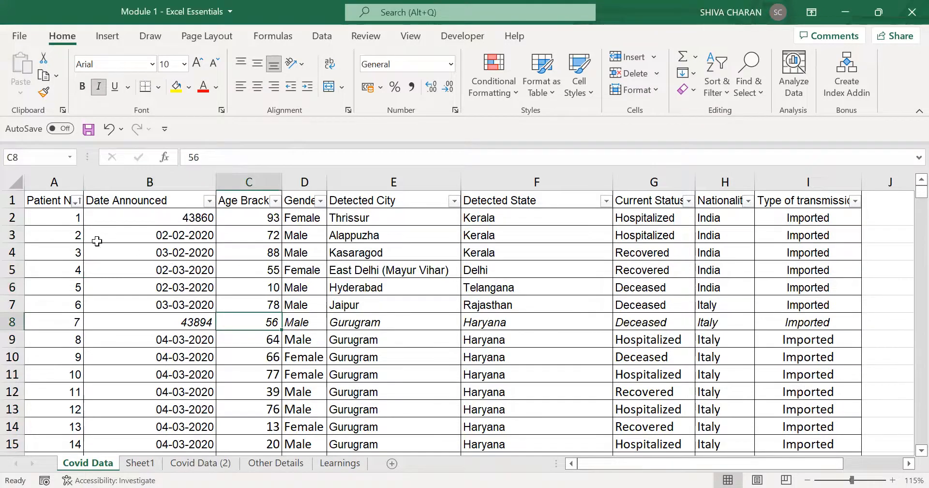
Step: Highlight the records in A2:I20 to review the row order by patient number
left_click_drag(58, 219, 677, 358)
left_click_drag(730, 393, 858, 444)
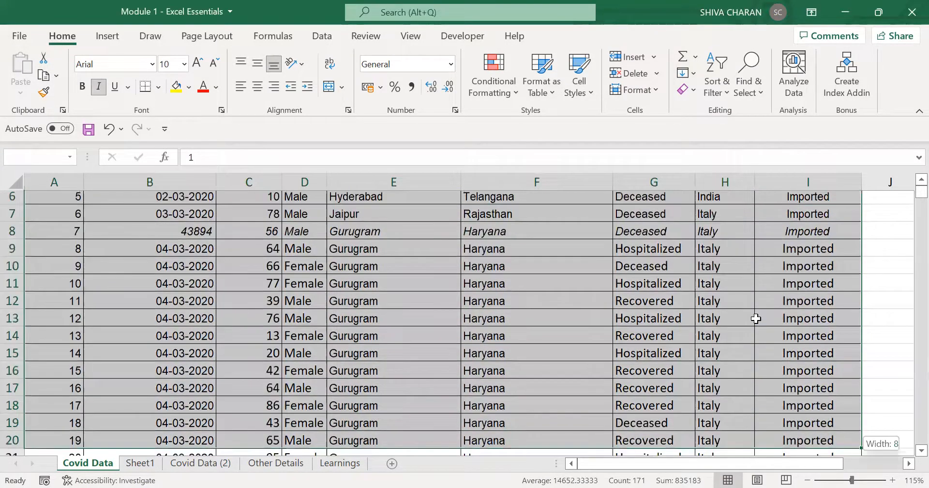
scroll(494, 327, "up", 2)
left_click(493, 325)
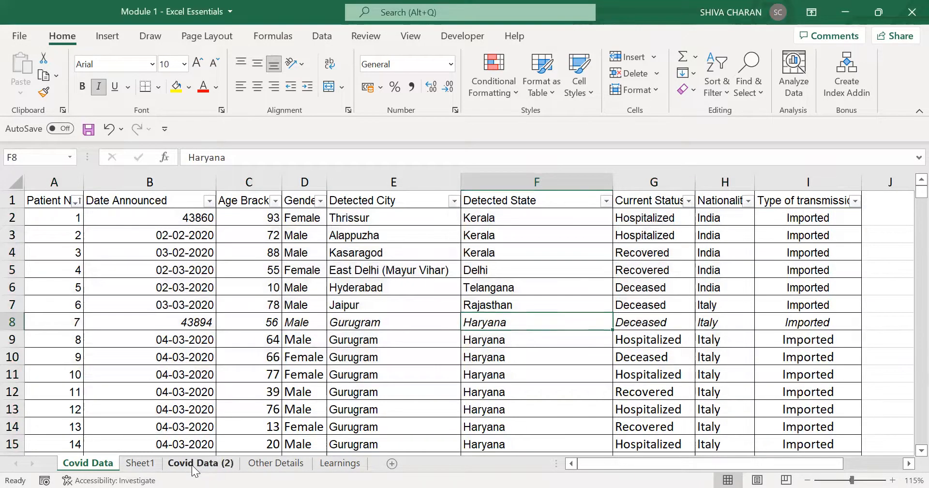
Step: Highlight the first records on the Covid Data (2) sheet and undo the Patient No. sort on Covid Data
left_click(194, 465)
left_click_drag(43, 210, 629, 421)
left_click(89, 464)
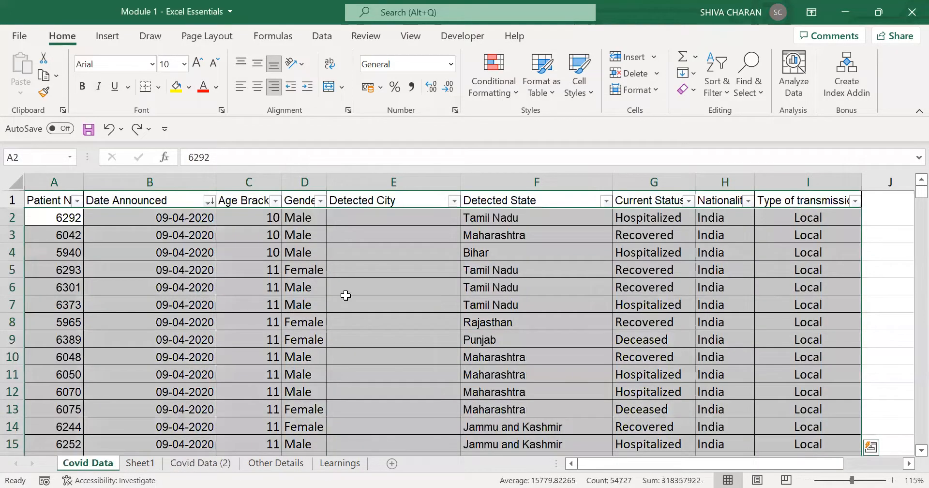
left_click(345, 298)
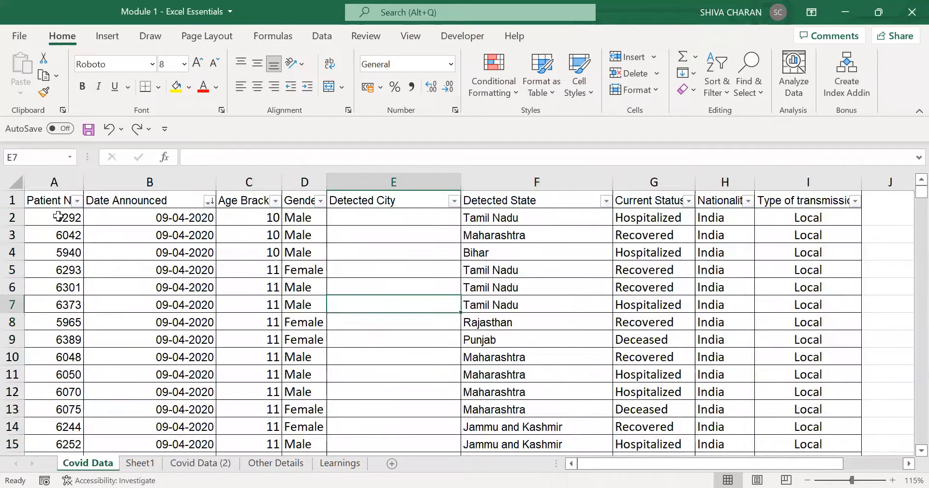
Step: Highlight the records in A2:I11 and sort the table by Patient No. from smallest to largest
left_click_drag(54, 216, 765, 379)
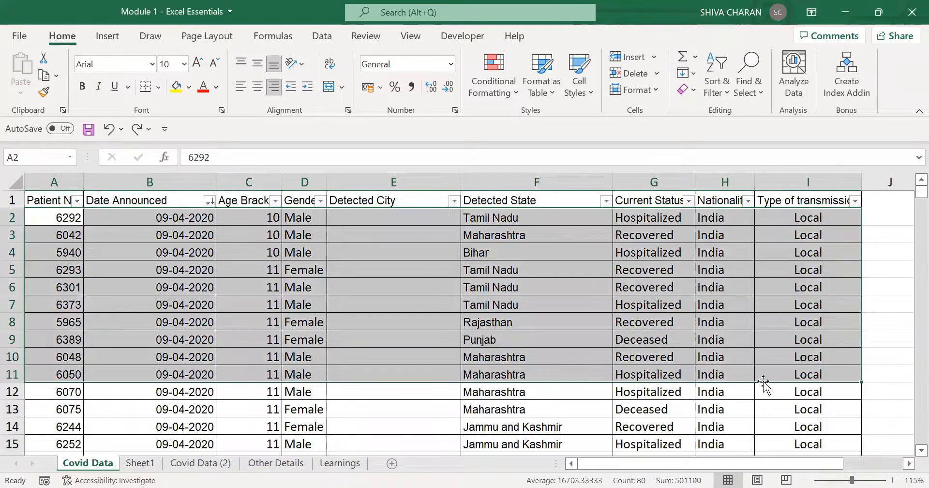
left_click(369, 361)
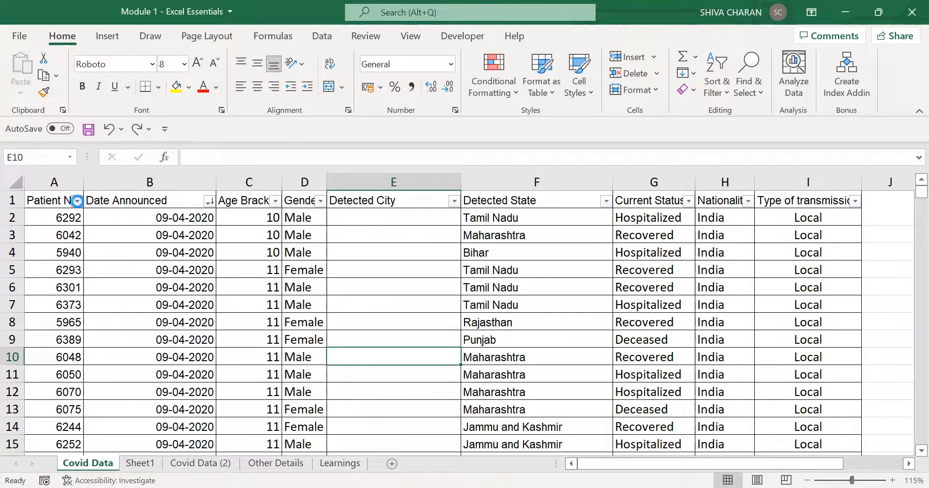
left_click(77, 200)
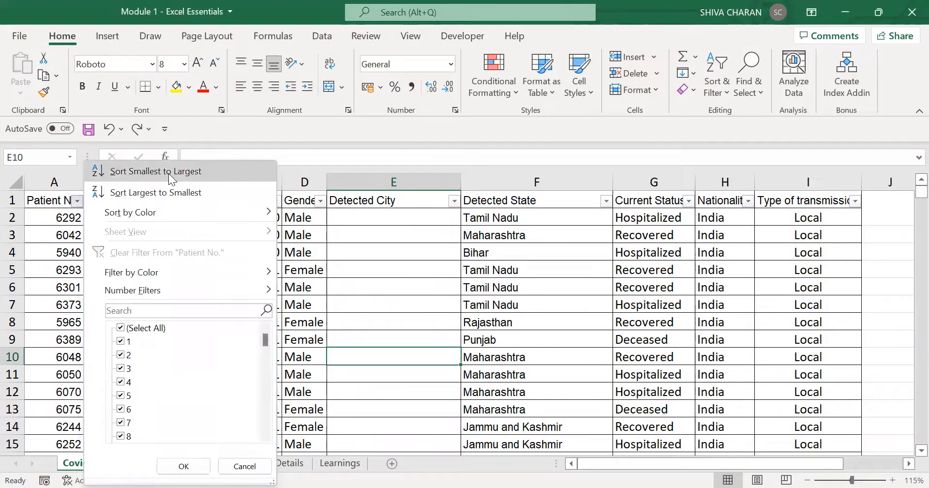
left_click(169, 173)
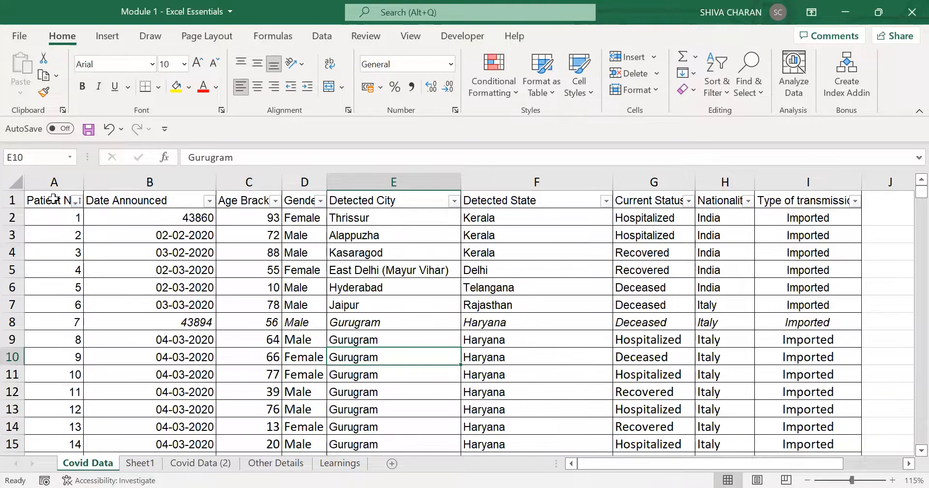
Step: Check the Patient No. sort options and highlight the records in A2:I13
left_click(75, 200)
left_click(430, 238)
left_click_drag(78, 217, 801, 408)
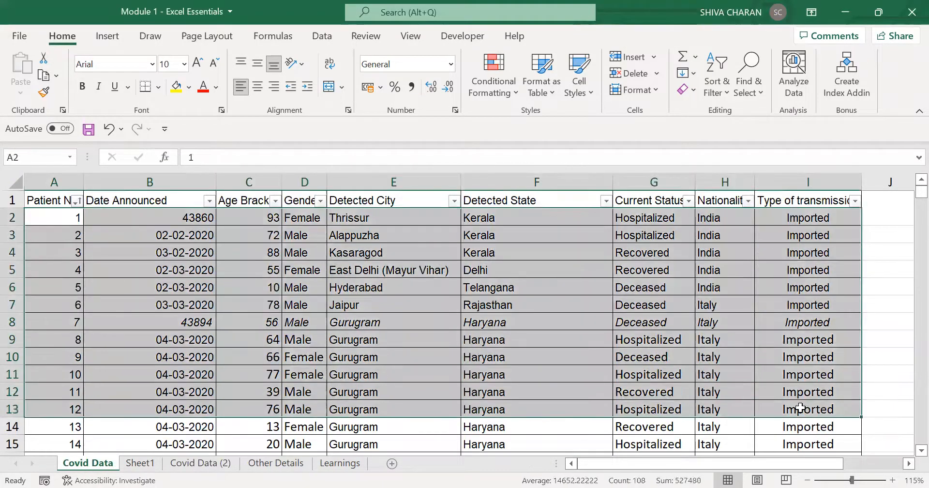
left_click(573, 357)
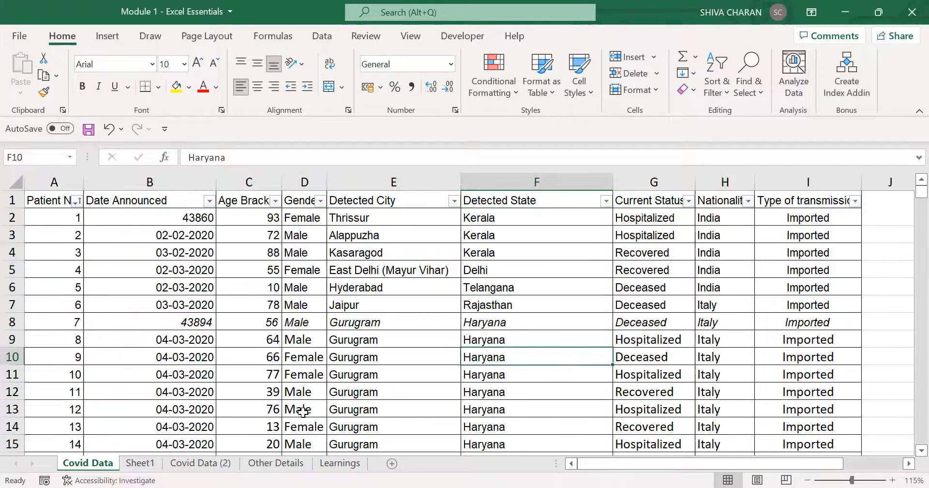
Step: Review the types of sorting listed on Sheet1, highlighting cells C8:C10
left_click(140, 463)
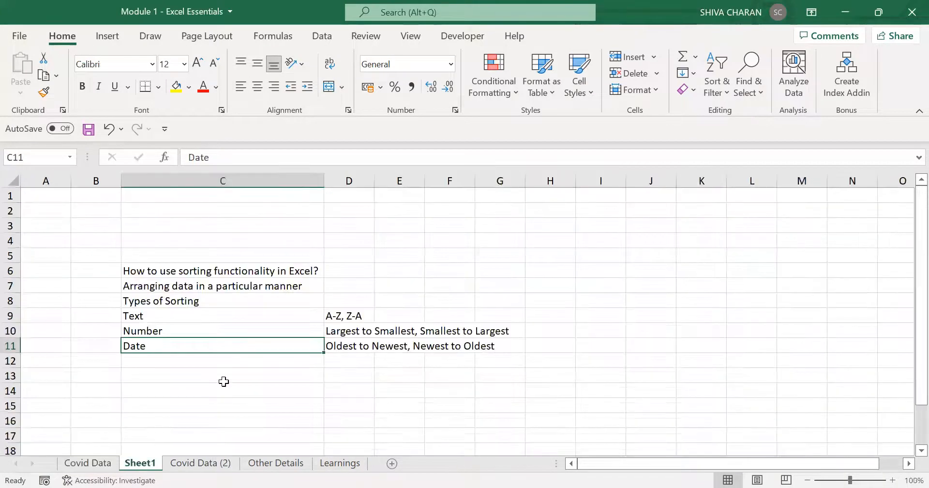
left_click(223, 381)
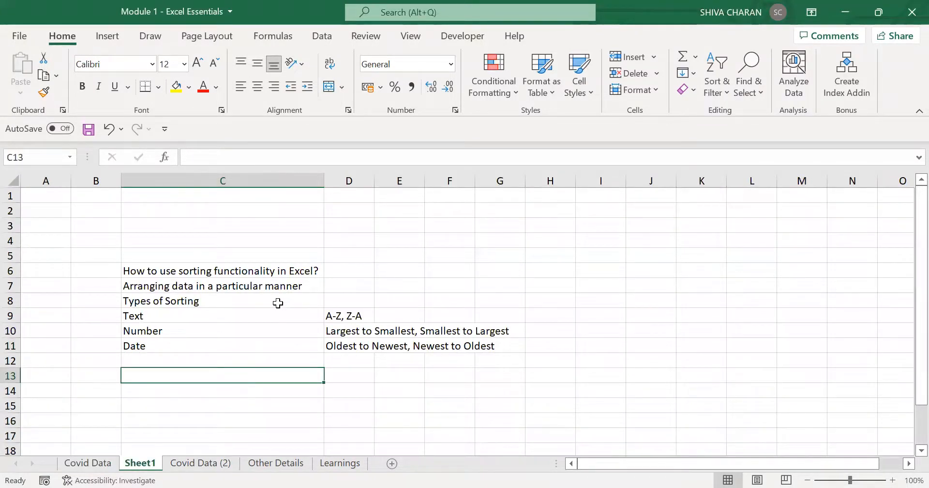
left_click_drag(278, 303, 291, 334)
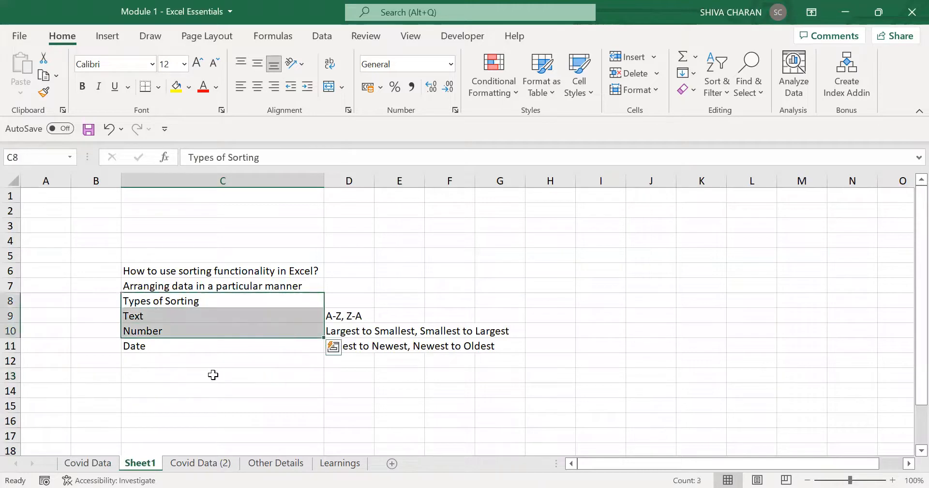
left_click(210, 377)
Step: Return to the Covid Data sheet and highlight its headers and first records in A1:I8
left_click(100, 463)
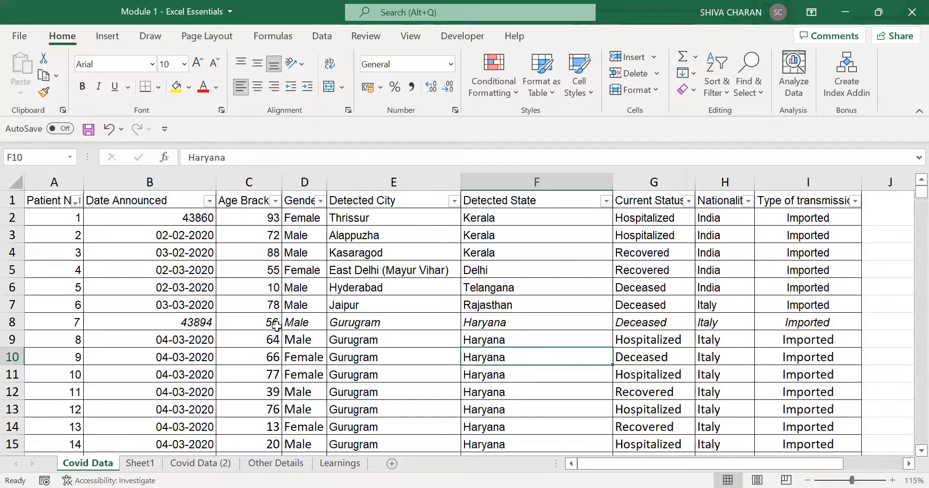
left_click_drag(44, 203, 786, 323)
left_click(569, 374)
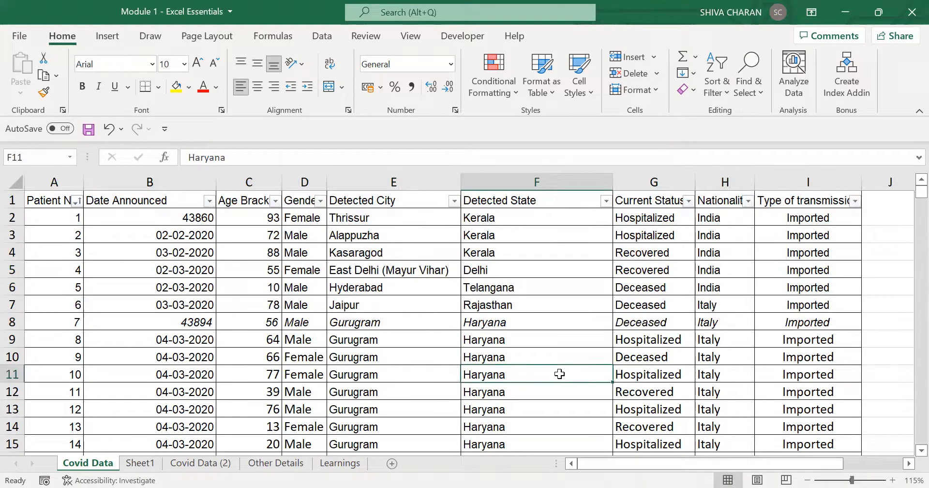